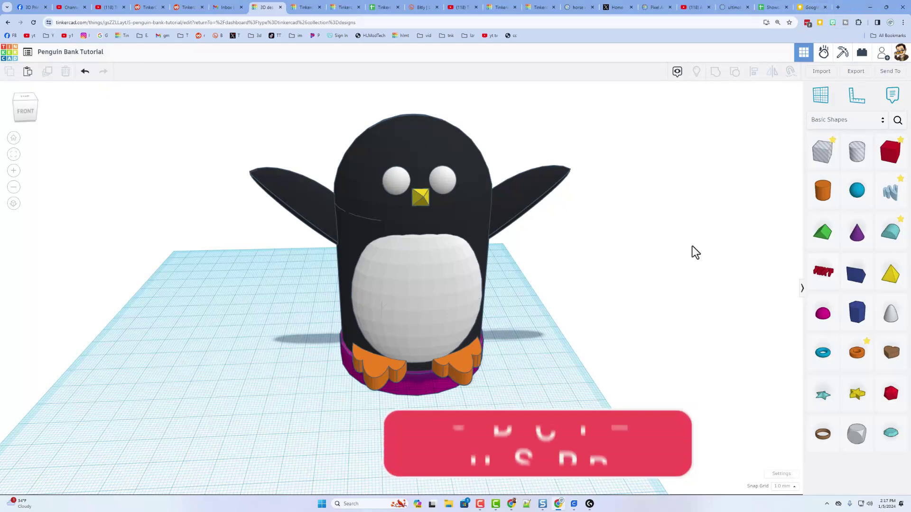
Turn the penguin body into a hole with H
{"action": "scroll", "coordinate": [522, 340], "scroll_direction": "up", "scroll_amount": 2}
{"action": "right_click_drag", "start_coordinate": [520, 340], "coordinate": [400, 308]}
{"action": "left_click", "coordinate": [346, 257]}
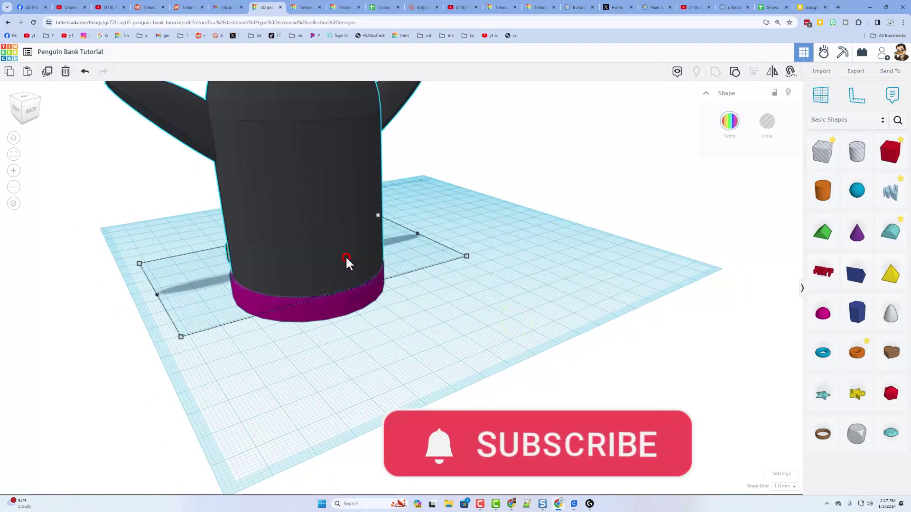
{"action": "key", "text": "h"}
Group the penguin's body pieces into one solid black penguin and select it
{"action": "scroll", "coordinate": [328, 287], "scroll_direction": "up", "scroll_amount": 4}
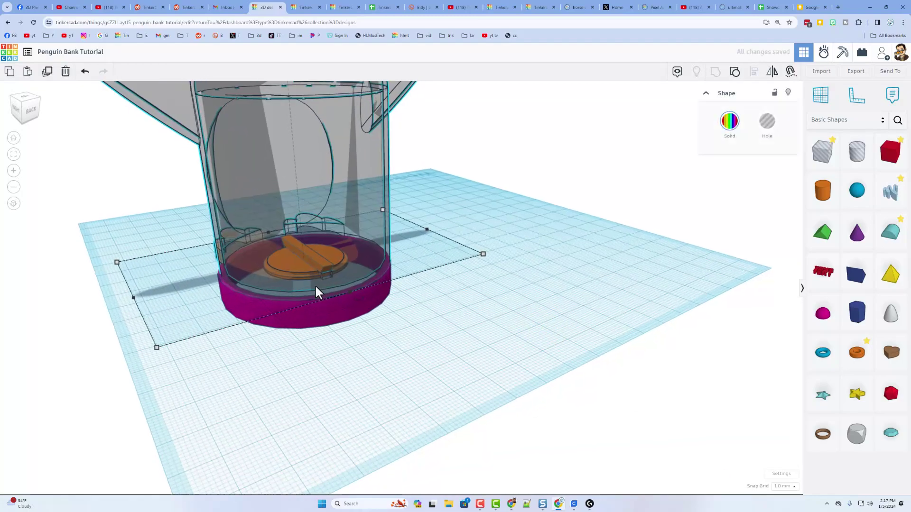
{"action": "scroll", "coordinate": [275, 250], "scroll_direction": "down", "scroll_amount": 5}
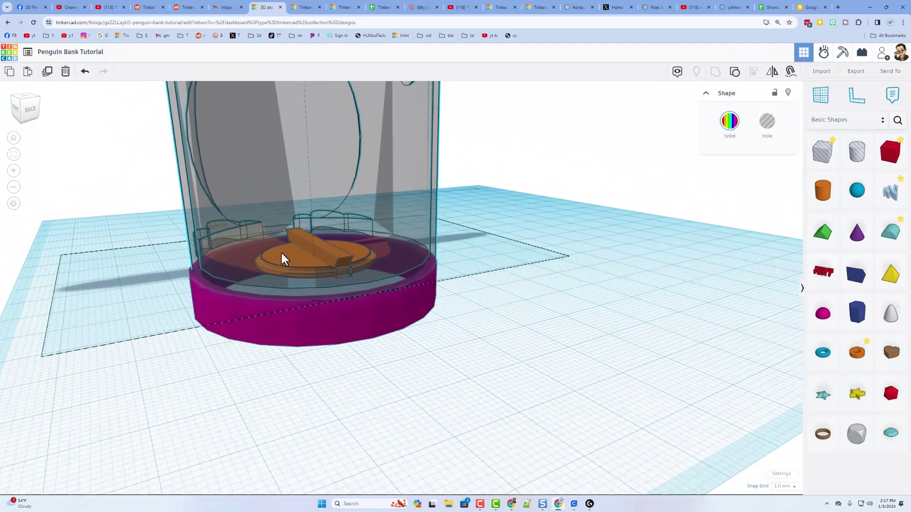
{"action": "right_click_drag", "start_coordinate": [285, 263], "coordinate": [375, 280]}
{"action": "right_click", "coordinate": [278, 265]}
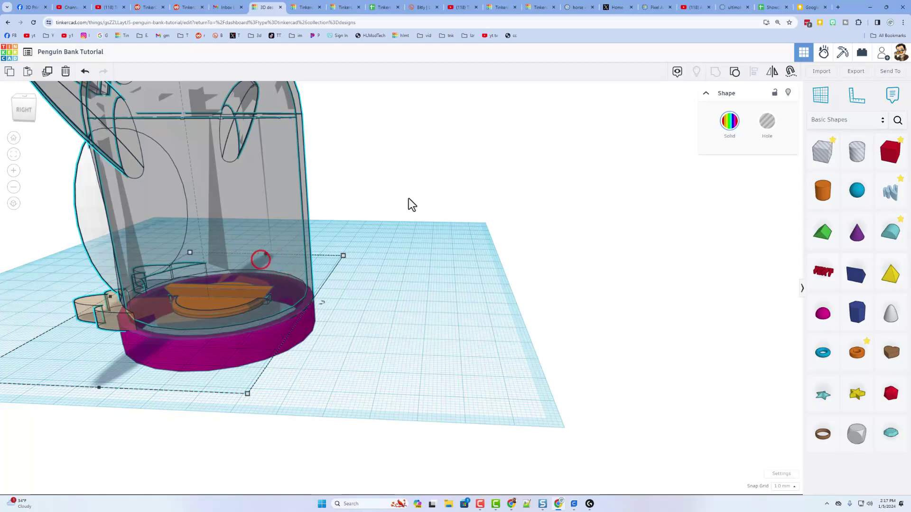
{"action": "left_click", "coordinate": [733, 73]}
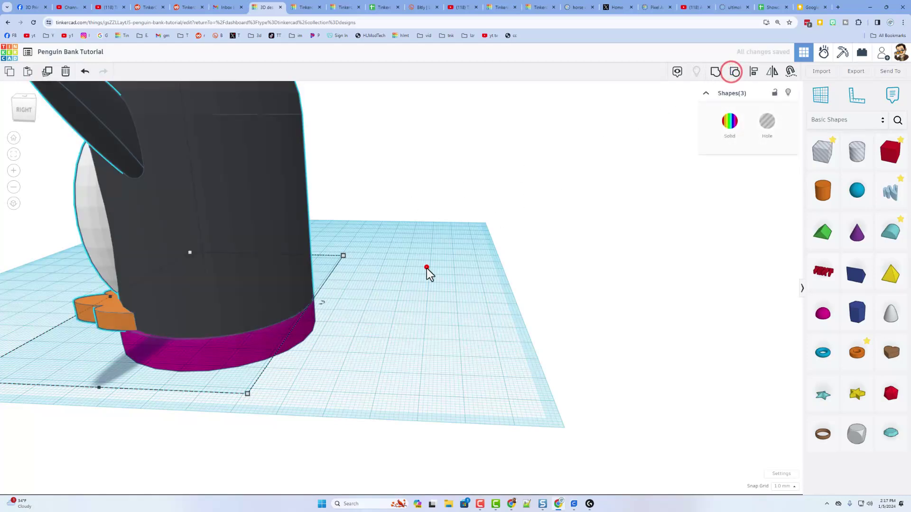
{"action": "right_click_drag", "start_coordinate": [425, 268], "coordinate": [330, 336]}
{"action": "left_click", "coordinate": [280, 218]}
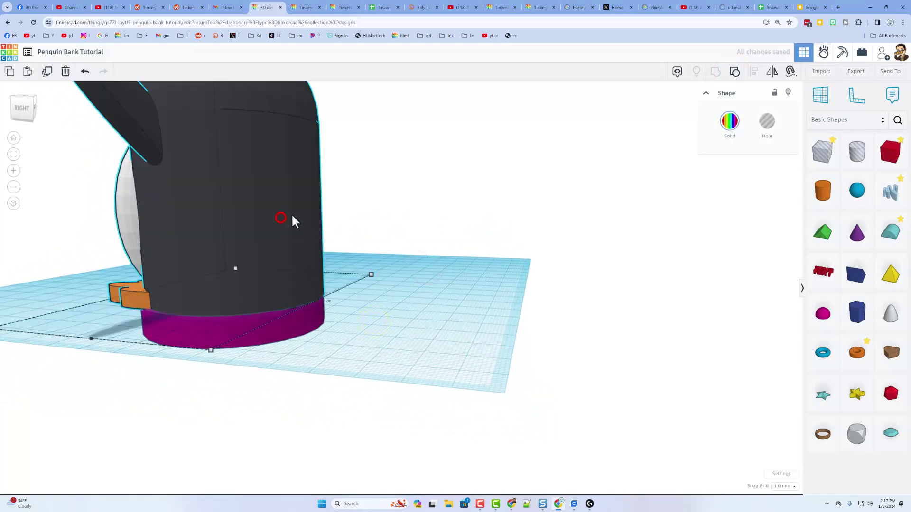
Hide the grouped penguin, the grey hole box and the orange plug
{"action": "left_click", "coordinate": [788, 93]}
{"action": "right_click_drag", "start_coordinate": [475, 204], "coordinate": [274, 270]}
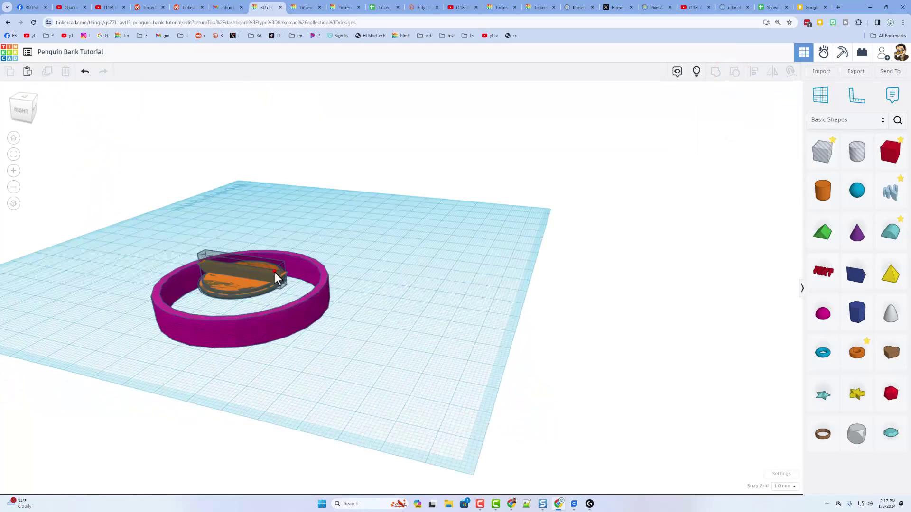
{"action": "left_click", "coordinate": [274, 271]}
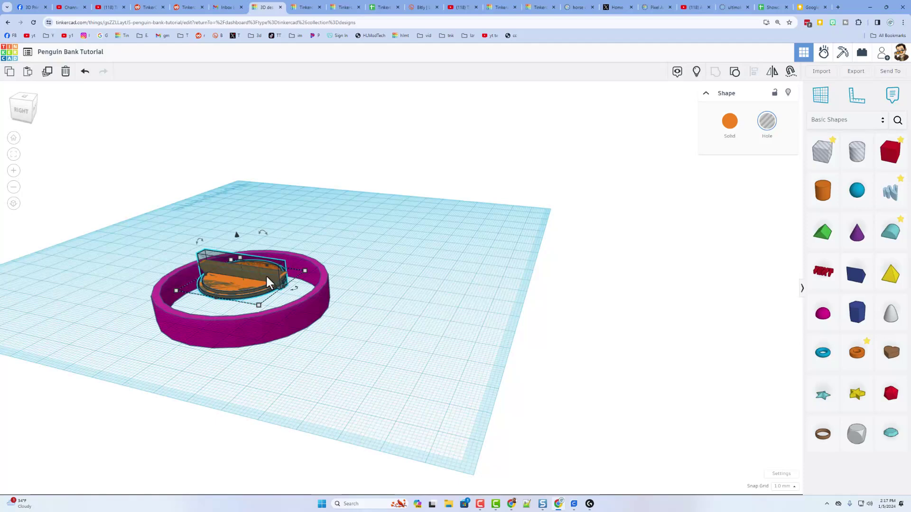
{"action": "key", "text": "ctrl+h"}
{"action": "left_click", "coordinate": [259, 282]}
{"action": "key", "text": "ctrl+h"}
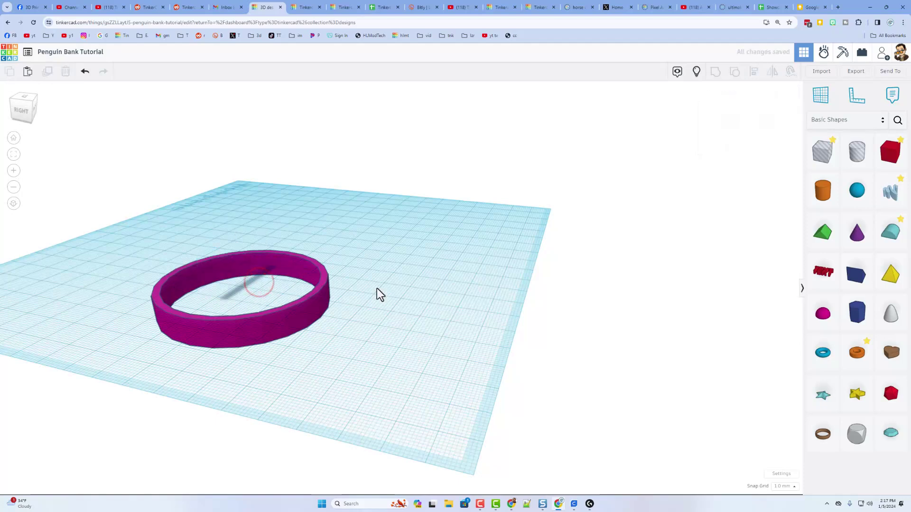
Unlock the magenta base ring and select it
{"action": "left_click", "coordinate": [309, 312]}
{"action": "right_click_drag", "start_coordinate": [309, 304], "coordinate": [297, 286]}
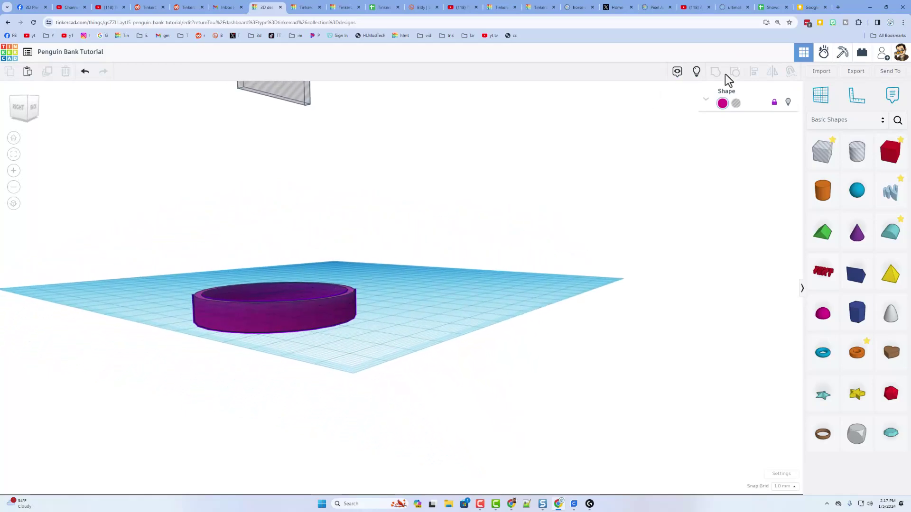
{"action": "left_click", "coordinate": [774, 104]}
{"action": "left_click", "coordinate": [376, 312]}
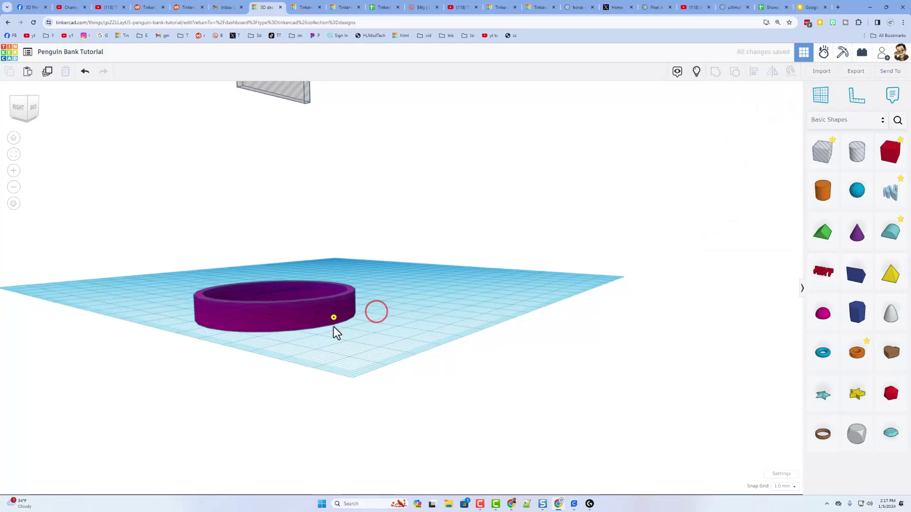
{"action": "right_click_drag", "start_coordinate": [334, 318], "coordinate": [315, 318]}
{"action": "left_click", "coordinate": [314, 318]}
Drop the ring onto the workplane, set its offset to -10, and lock it
{"action": "key", "text": "d"}
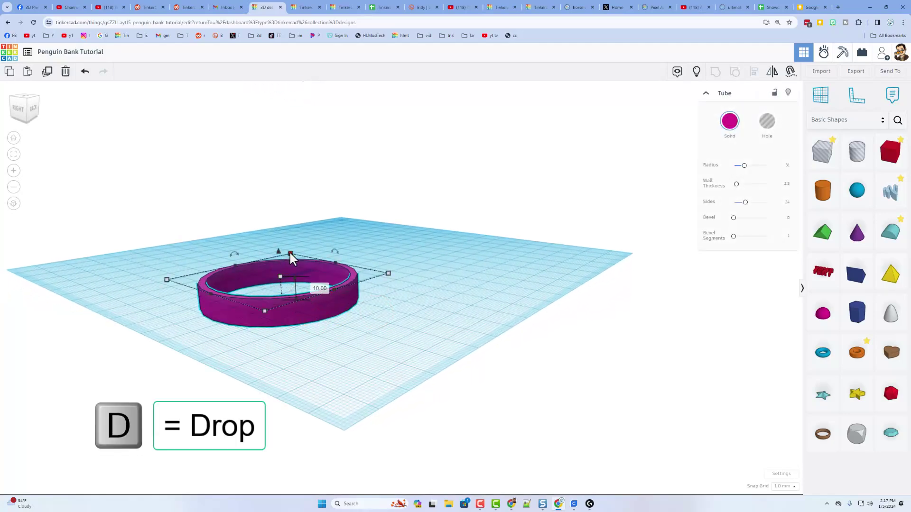
{"action": "key", "text": "d"}
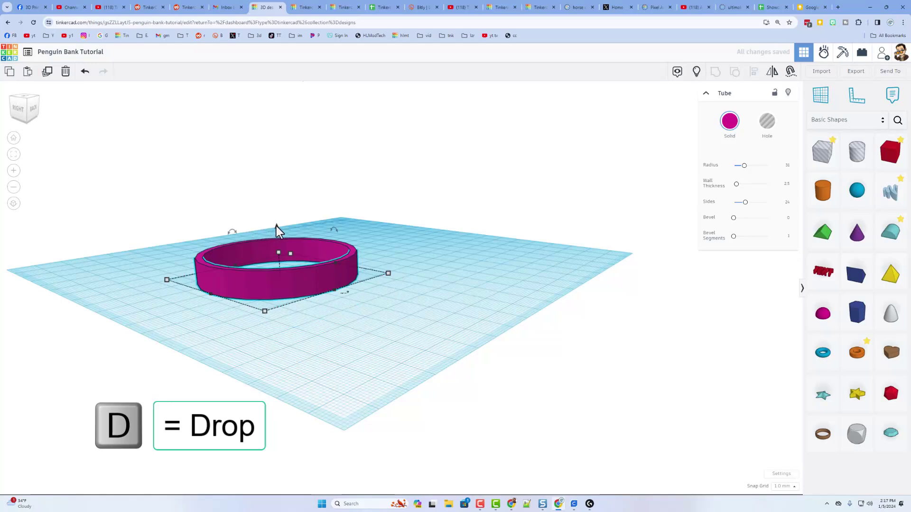
{"action": "key", "text": "shift+Down"}
{"action": "key", "text": "shift+Down"}
{"action": "key", "text": "shift+Down"}
{"action": "key", "text": "shift+Down"}
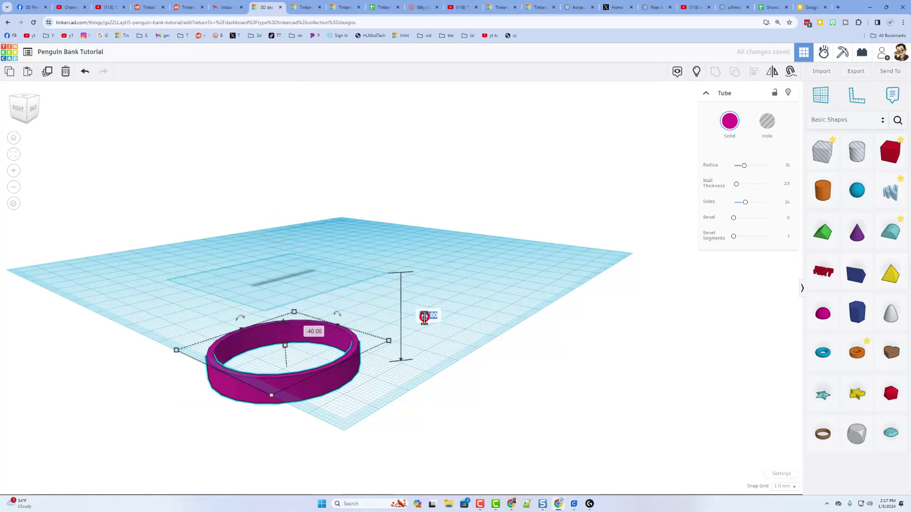
{"action": "type", "text": "-10"}
{"action": "key", "text": "Return"}
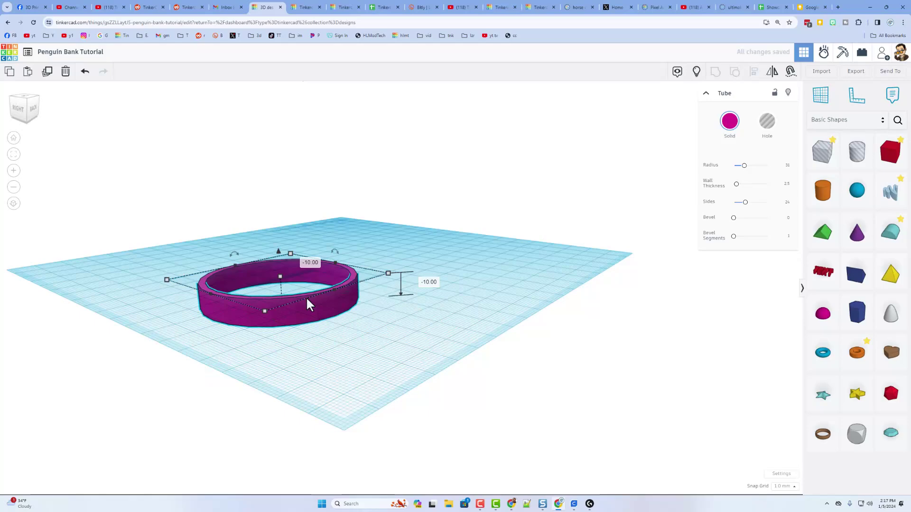
{"action": "left_click", "coordinate": [774, 90]}
{"action": "right_click_drag", "start_coordinate": [426, 252], "coordinate": [309, 238]}
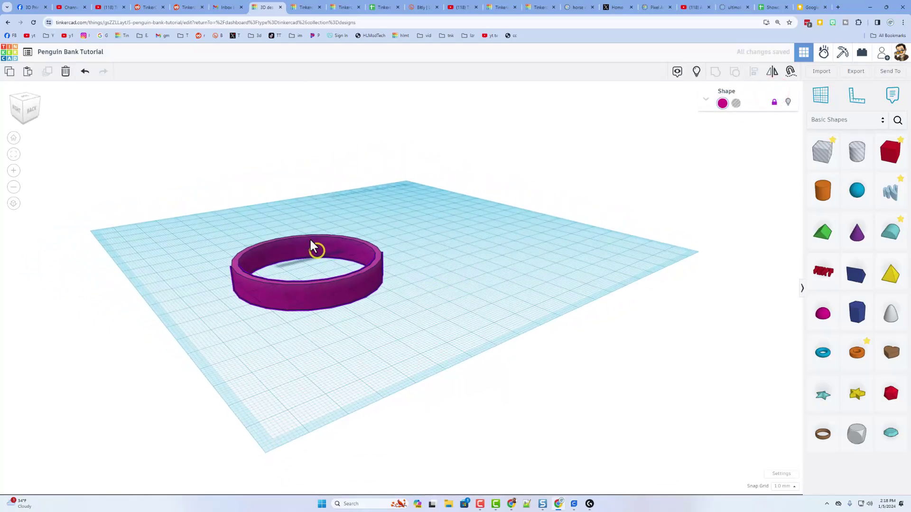
Show all hidden parts and place a cone in front of the penguin
{"action": "left_click", "coordinate": [696, 72]}
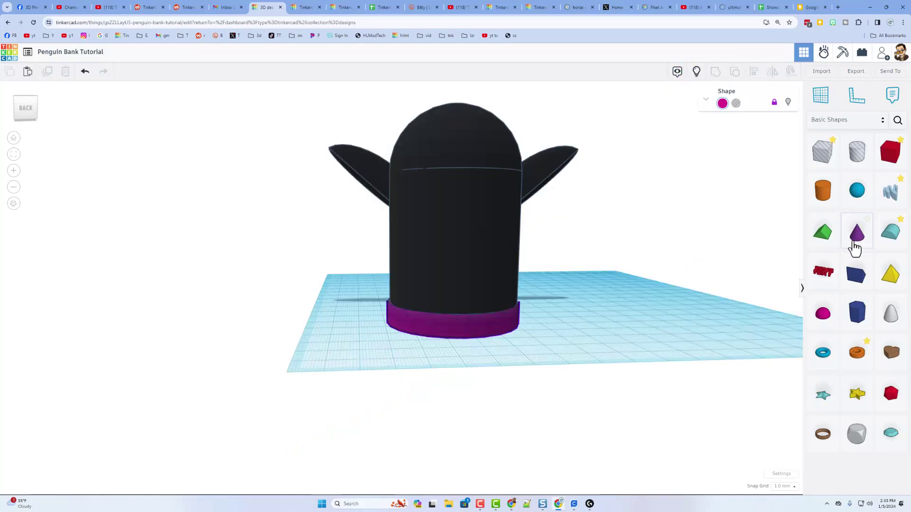
{"action": "left_click_drag", "start_coordinate": [854, 247], "coordinate": [503, 347]}
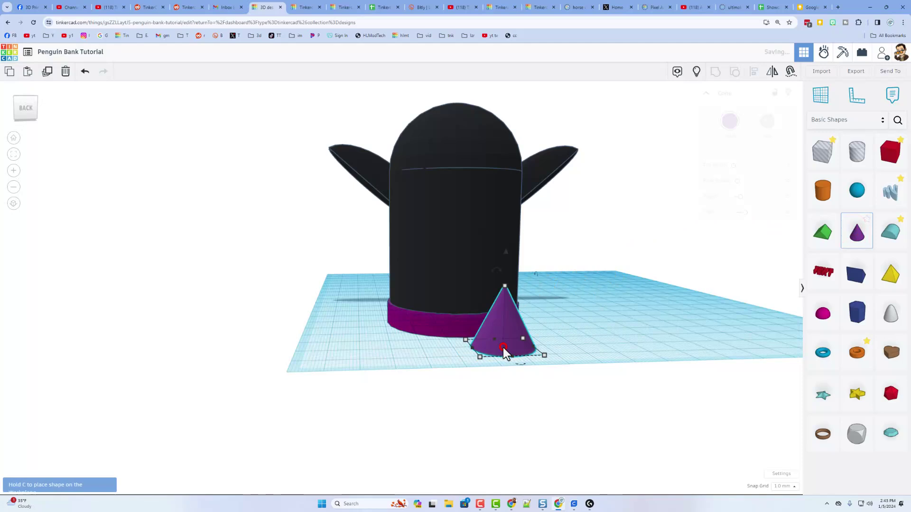
{"action": "right_click_drag", "start_coordinate": [503, 347], "coordinate": [577, 324]}
{"action": "left_click_drag", "start_coordinate": [519, 361], "coordinate": [508, 356]}
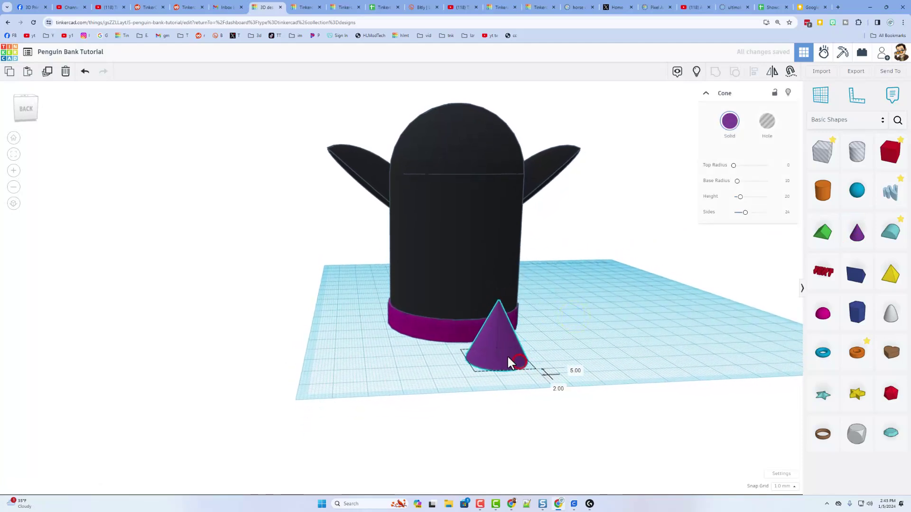
{"action": "right_click_drag", "start_coordinate": [517, 360], "coordinate": [574, 343]}
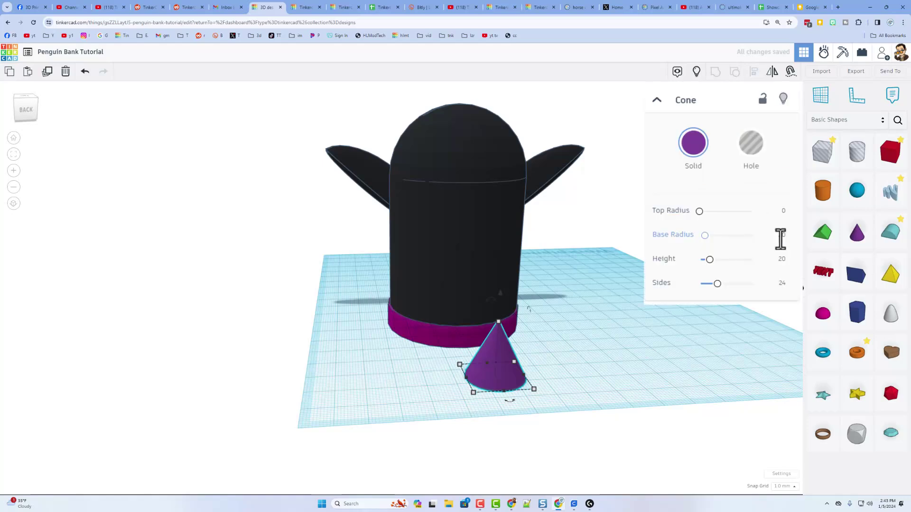
Give the cone base radius 20, top radius 16, height 5 and 64 sides
{"action": "key", "text": "Return"}
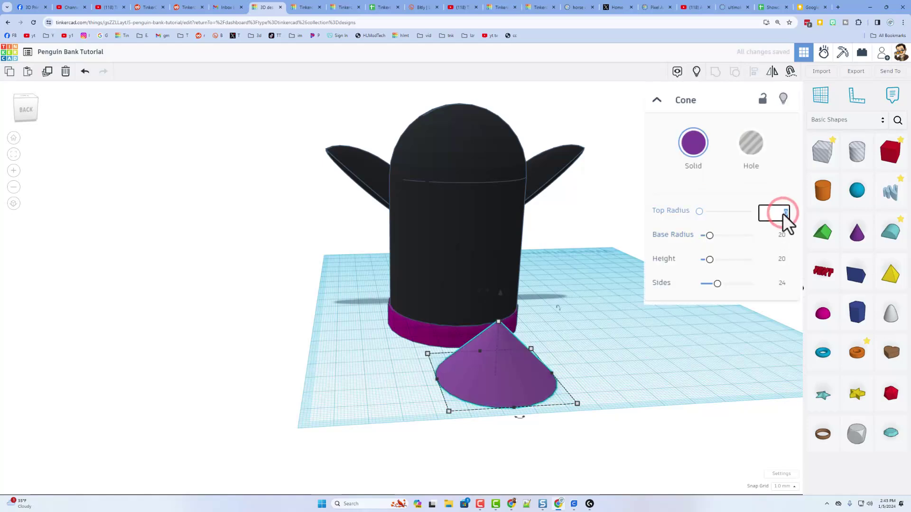
{"action": "left_click", "coordinate": [782, 213]}
{"action": "type", "text": "16"}
{"action": "key", "text": "Return"}
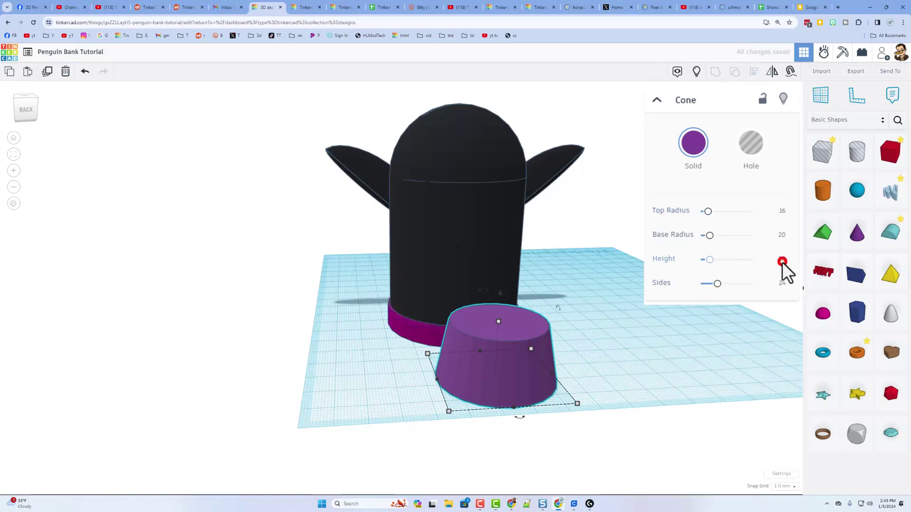
{"action": "type", "text": "5"}
{"action": "key", "text": "Return"}
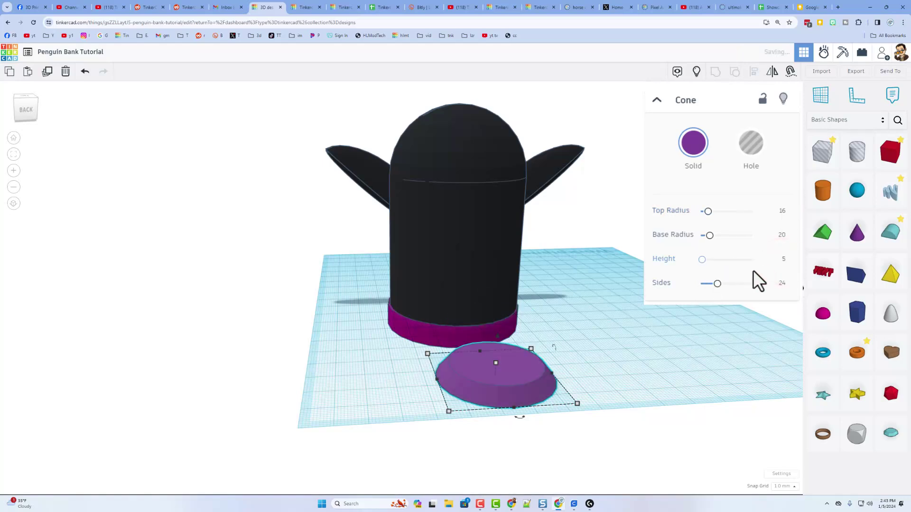
{"action": "left_click_drag", "start_coordinate": [718, 283], "coordinate": [790, 288]}
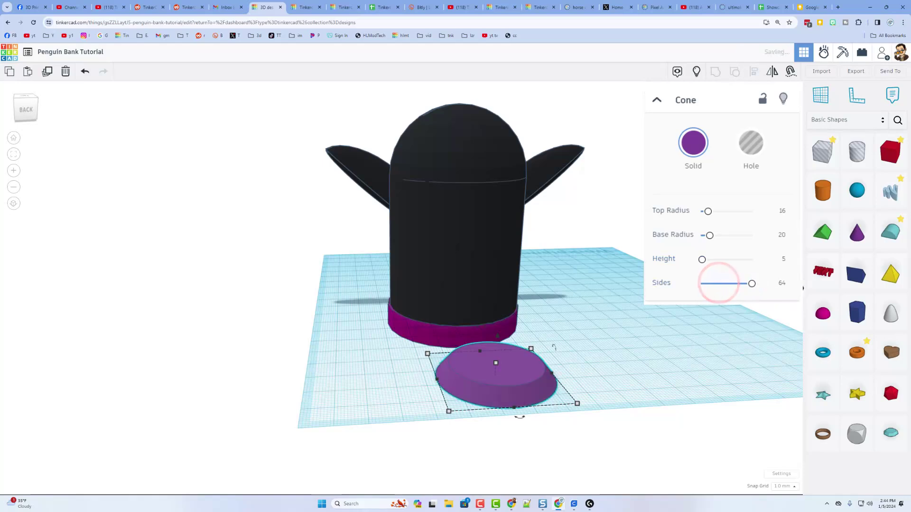
Make the flat cone a hole and duplicate it to the right
{"action": "left_click", "coordinate": [747, 151]}
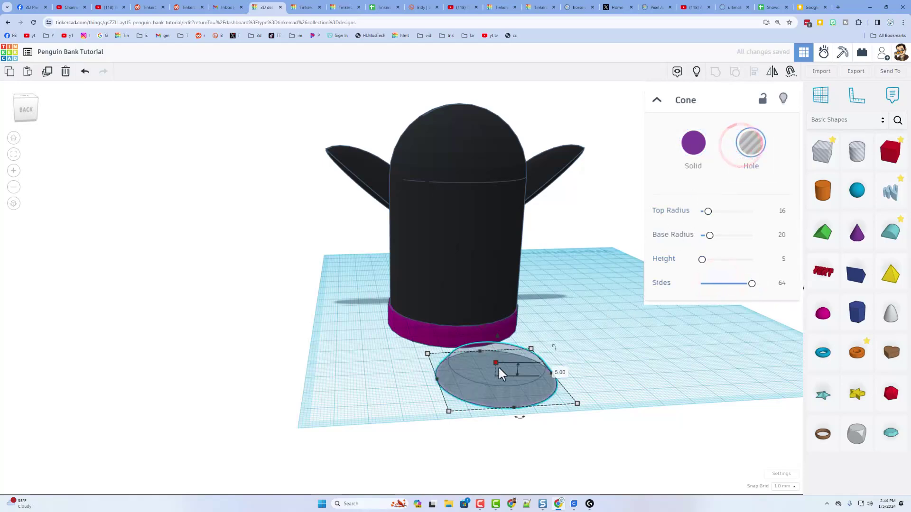
{"action": "left_click_drag", "start_coordinate": [499, 374], "coordinate": [460, 400]}
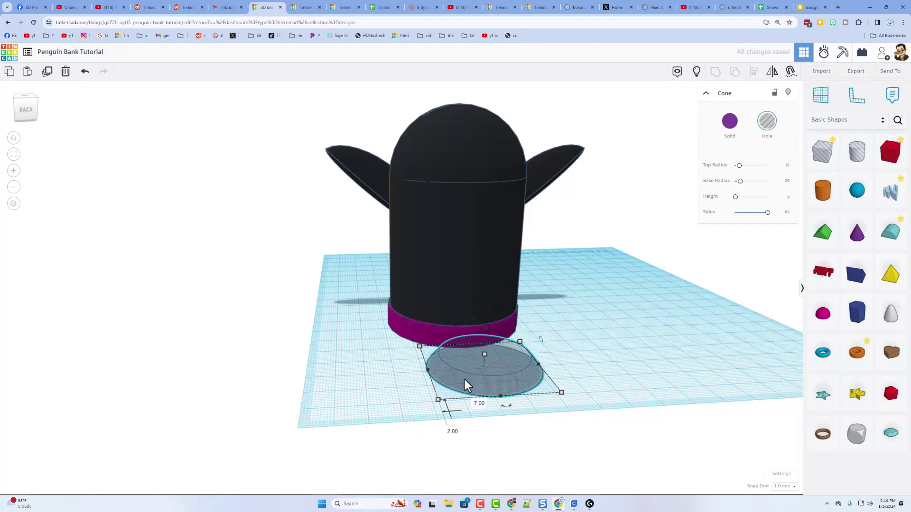
{"action": "key", "text": "ctrl+d"}
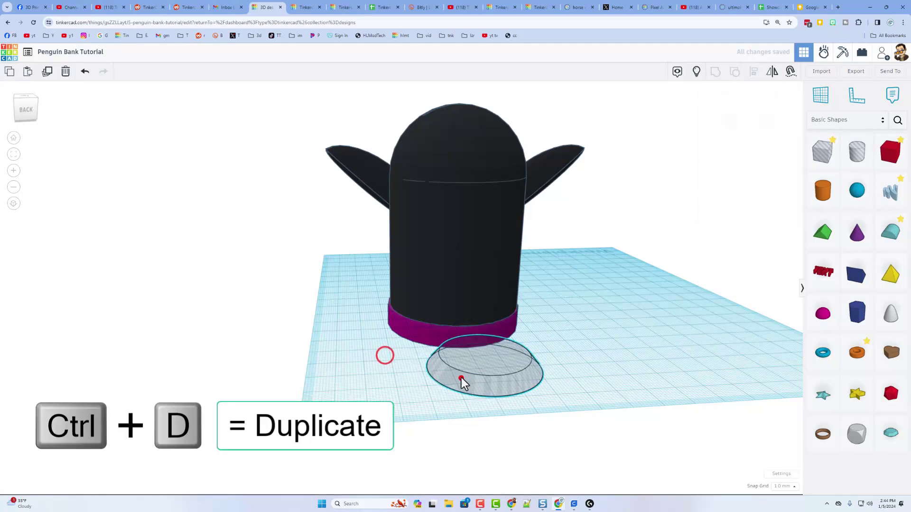
{"action": "left_click_drag", "start_coordinate": [466, 377], "coordinate": [606, 366]}
Make the copy solid purple with top radius 15 and base radius 19
{"action": "left_click", "coordinate": [731, 123]}
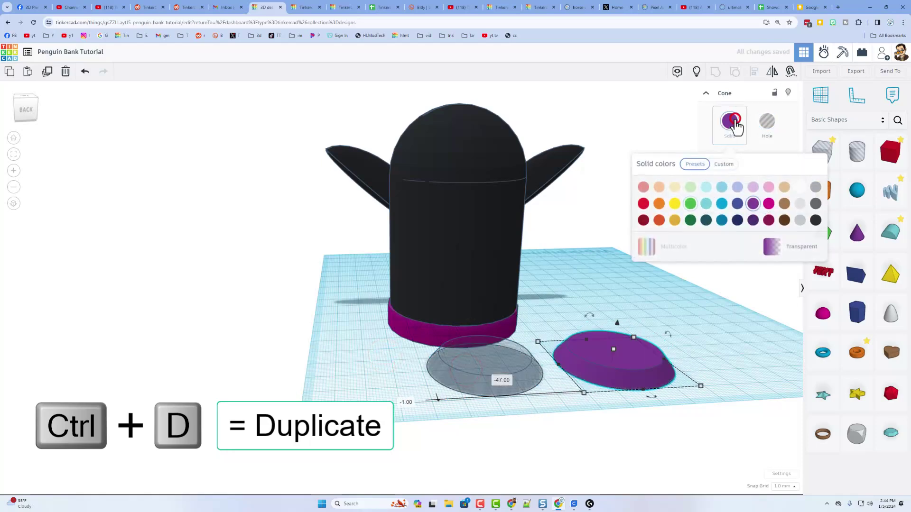
{"action": "left_click", "coordinate": [690, 355]}
{"action": "left_click", "coordinate": [653, 367]}
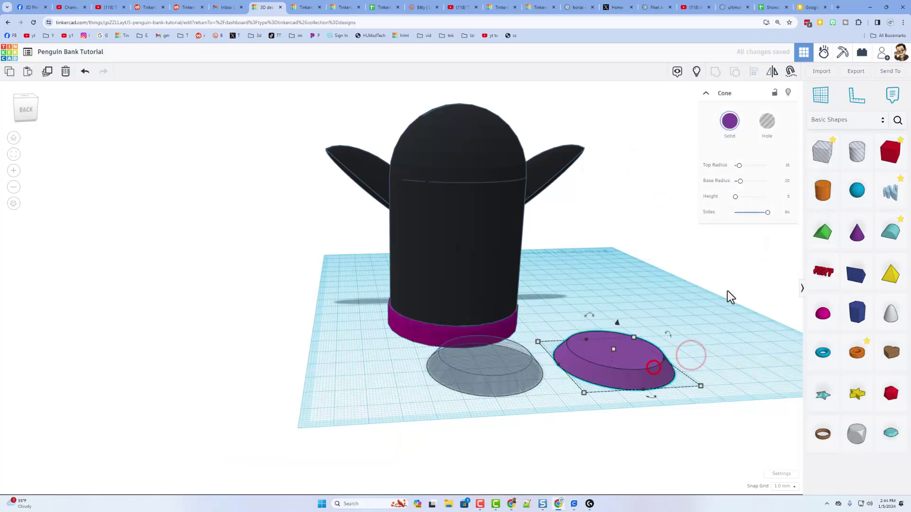
{"action": "left_click", "coordinate": [788, 167]}
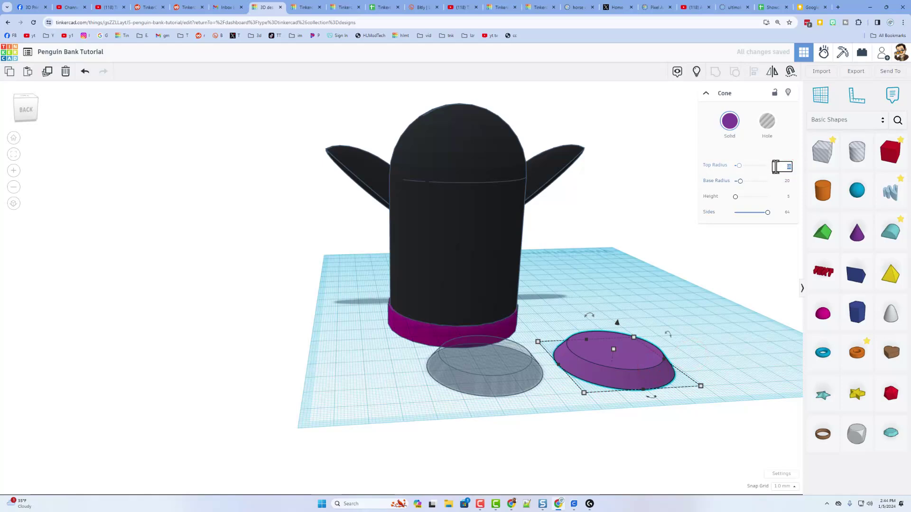
{"action": "type", "text": "1"}
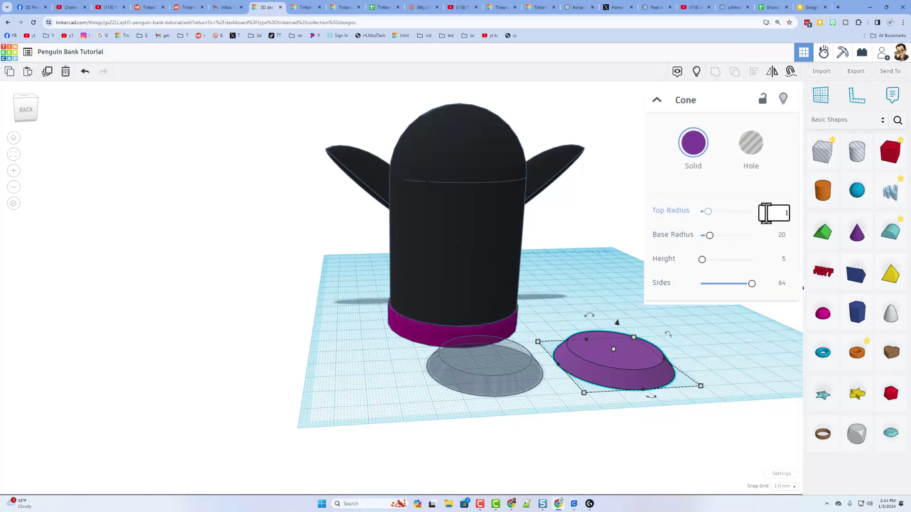
{"action": "key", "text": "Return"}
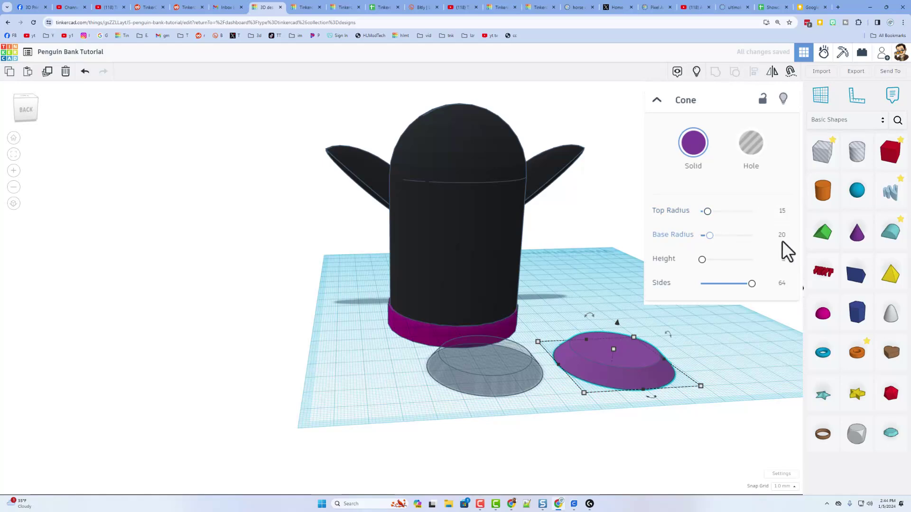
{"action": "type", "text": "19"}
{"action": "key", "text": "Return"}
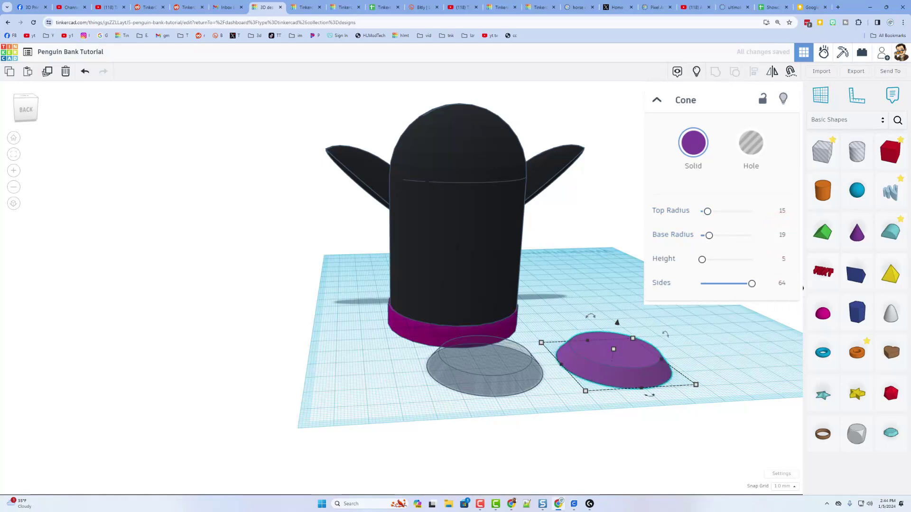
{"action": "left_click", "coordinate": [637, 260]}
Make the penguin body transparent and view the magenta base from a lower angle
{"action": "left_click", "coordinate": [429, 298]}
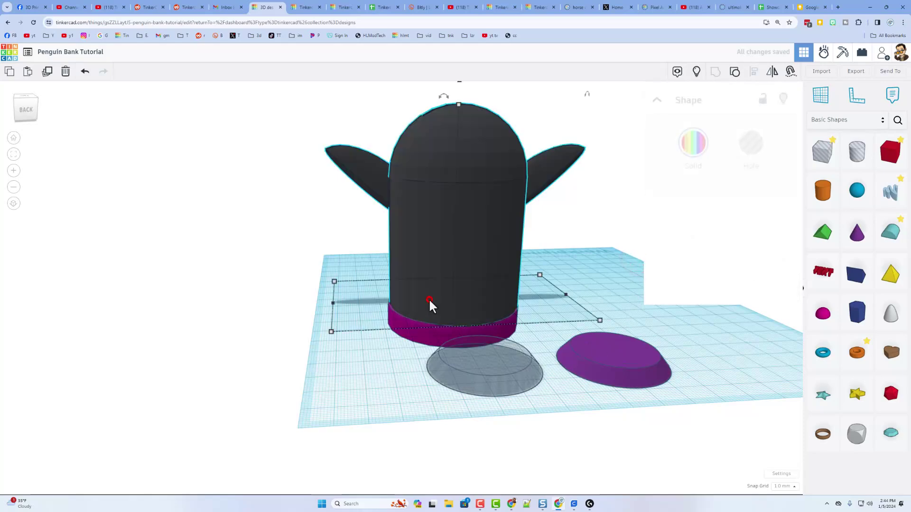
{"action": "left_click", "coordinate": [428, 298]}
{"action": "scroll", "coordinate": [436, 300], "scroll_direction": "up", "scroll_amount": 2}
{"action": "right_click_drag", "start_coordinate": [437, 301], "coordinate": [533, 256]}
{"action": "scroll", "coordinate": [460, 297], "scroll_direction": "up", "scroll_amount": 3}
{"action": "scroll", "coordinate": [522, 332], "scroll_direction": "down", "scroll_amount": 3}
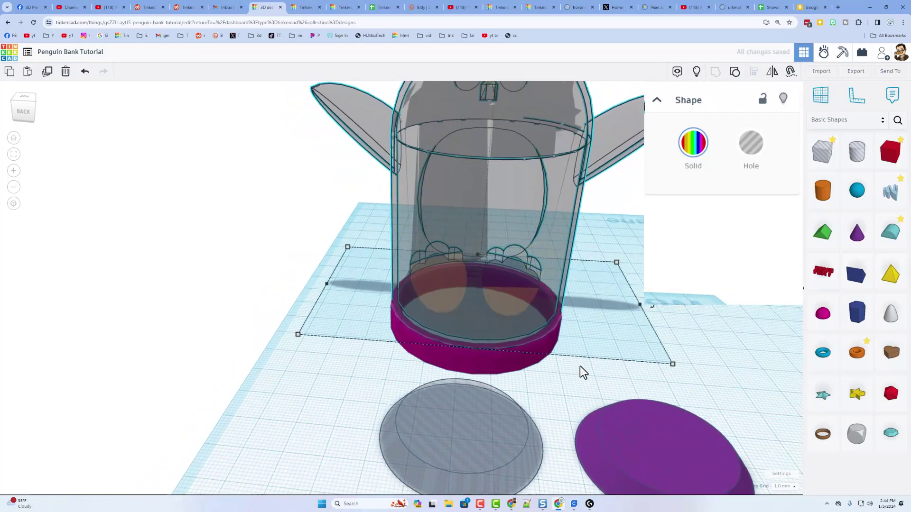
{"action": "right_click_drag", "start_coordinate": [579, 366], "coordinate": [568, 346]}
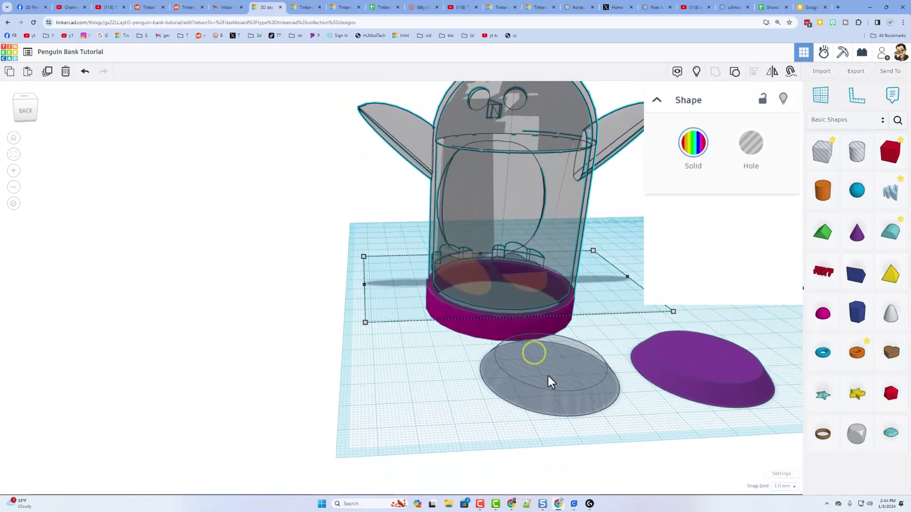
Copy the grey cone hole to the left and make the copy solid purple
{"action": "left_click", "coordinate": [546, 375]}
{"action": "left_click_drag", "start_coordinate": [541, 374], "coordinate": [387, 378], "text": "alt"}
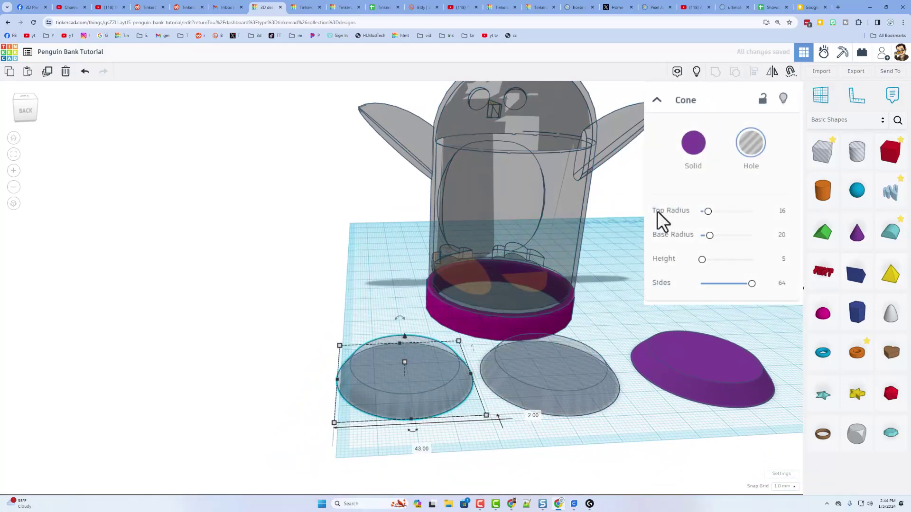
{"action": "left_click", "coordinate": [693, 141]}
{"action": "left_click", "coordinate": [437, 403]}
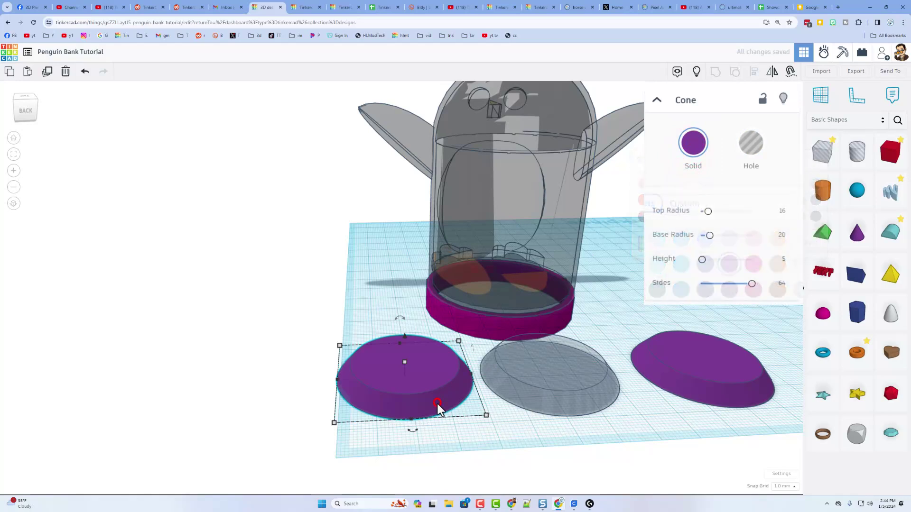
Set the left copy's top radius to 18 and base radius to 22
{"action": "left_click", "coordinate": [782, 211]}
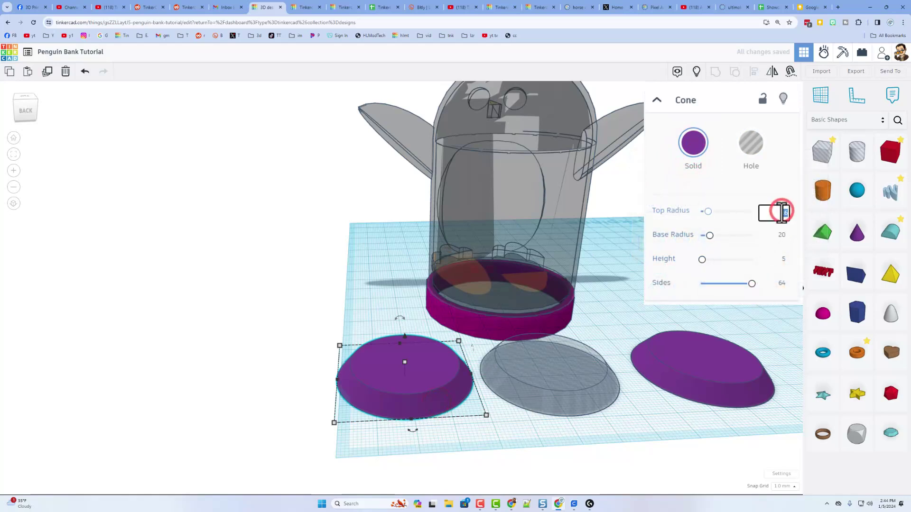
{"action": "type", "text": "18"}
{"action": "key", "text": "Return"}
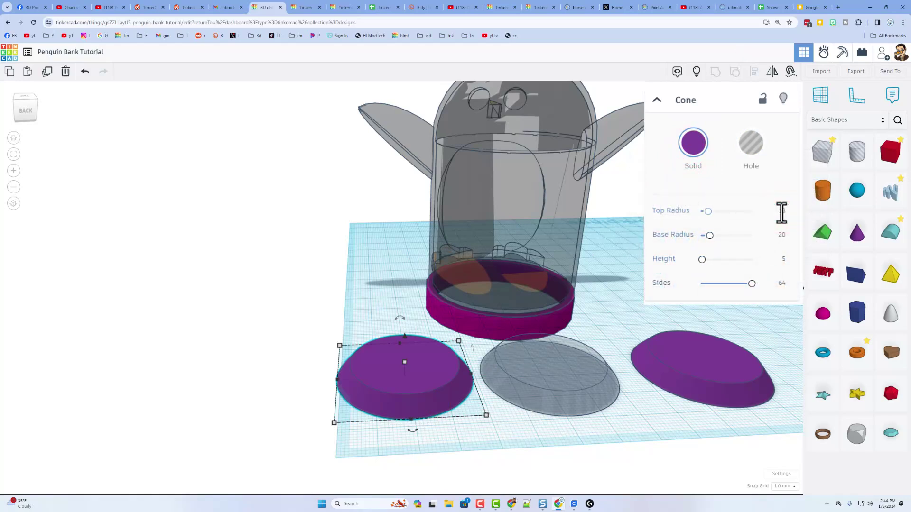
{"action": "left_click", "coordinate": [782, 235]}
{"action": "type", "text": "22"}
{"action": "key", "text": "Return"}
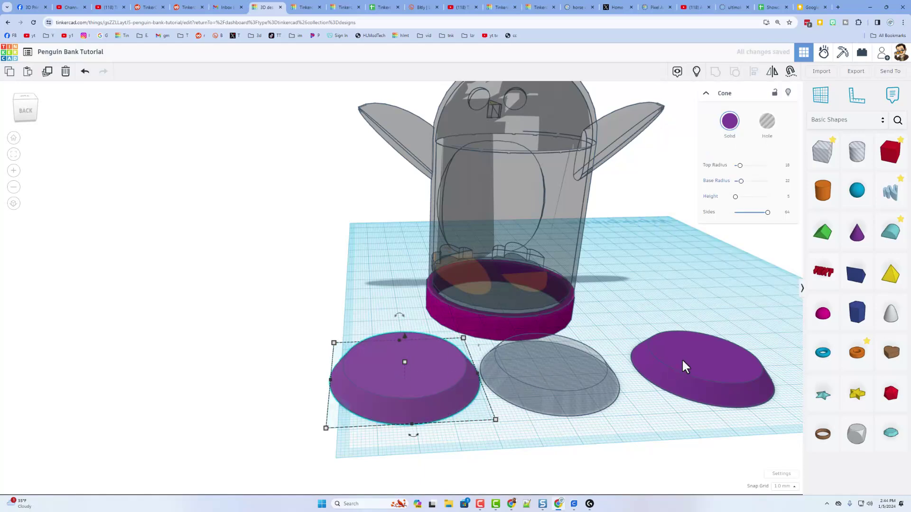
{"action": "mouse_move", "coordinate": [695, 365]}
{"action": "left_mouse_down"}
{"action": "mouse_move", "coordinate": [530, 366]}
{"action": "mouse_move", "coordinate": [677, 363]}
{"action": "left_mouse_up"}
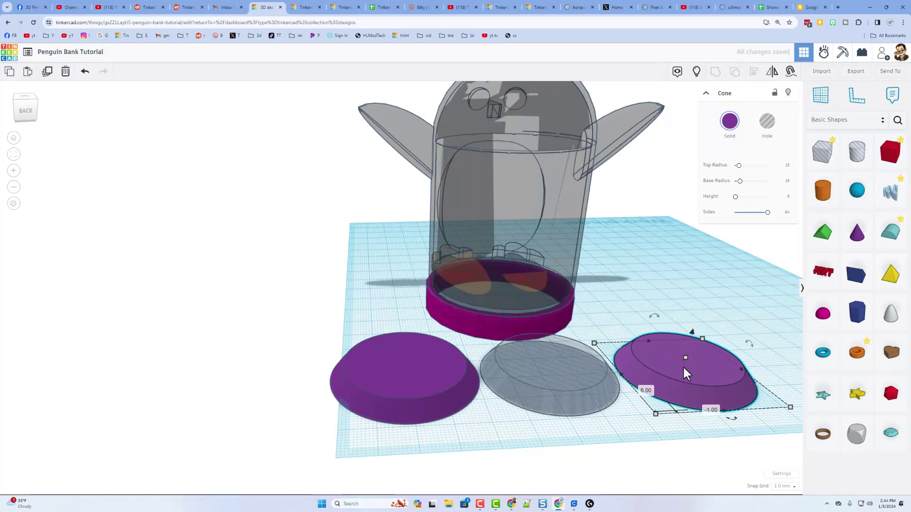
{"action": "scroll", "coordinate": [588, 330], "scroll_direction": "up", "scroll_amount": 2}
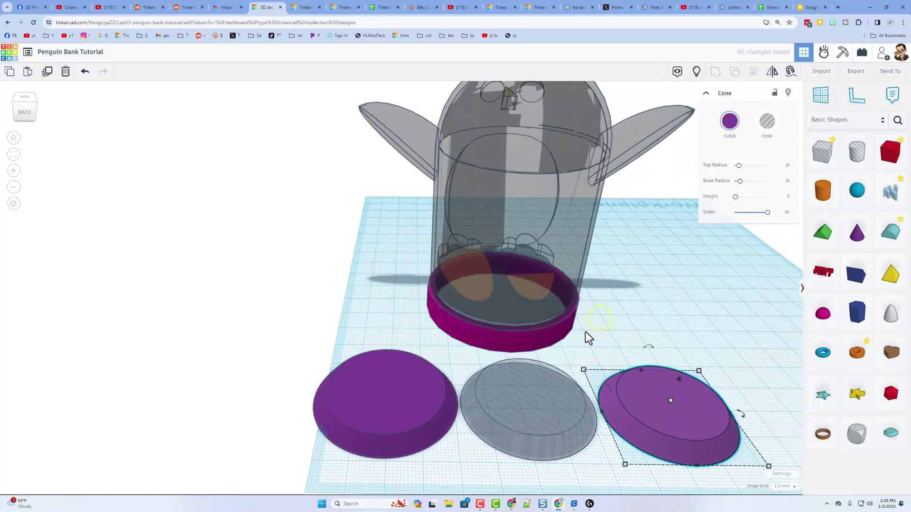
Add a box and set its width to 4
{"action": "left_click_drag", "start_coordinate": [819, 158], "coordinate": [643, 315]}
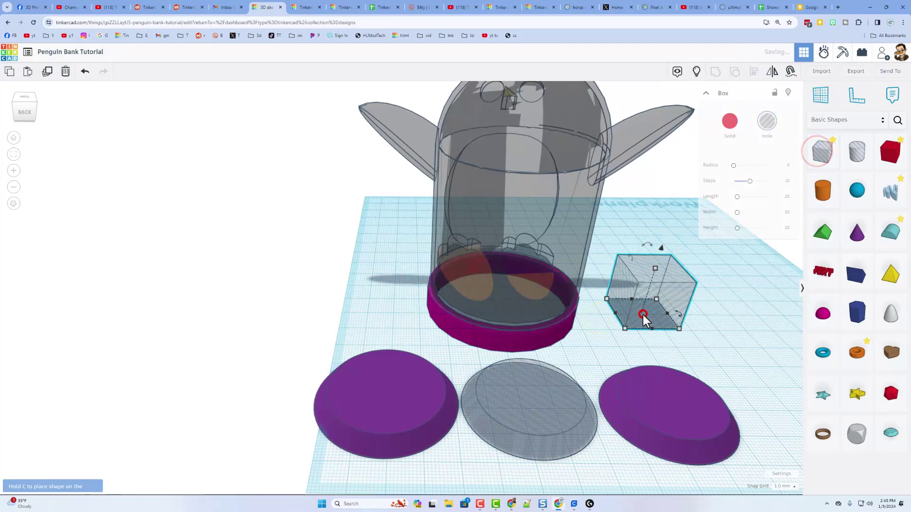
{"action": "left_click", "coordinate": [625, 328]}
{"action": "left_click", "coordinate": [671, 359]}
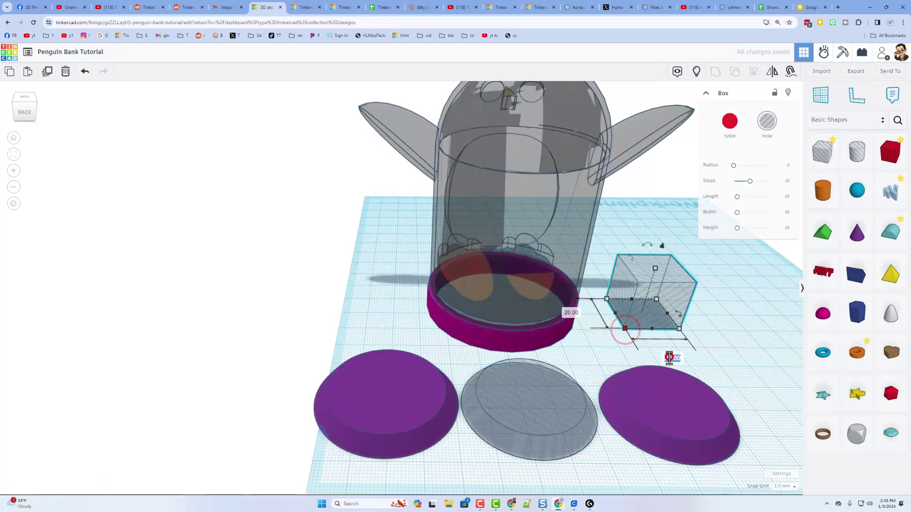
{"action": "type", "text": "4"}
{"action": "key", "text": "Return"}
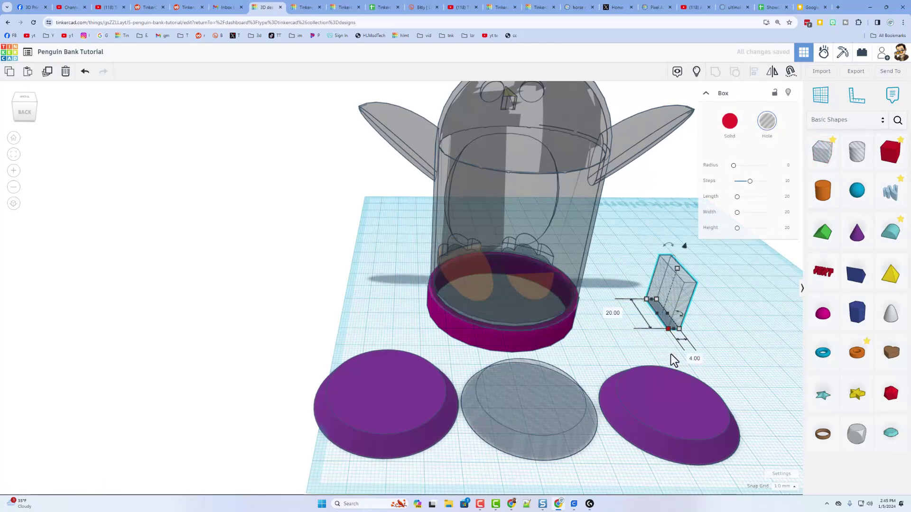
Set the box length to 40 and select it together with the grey cone hole
{"action": "left_click", "coordinate": [519, 408]}
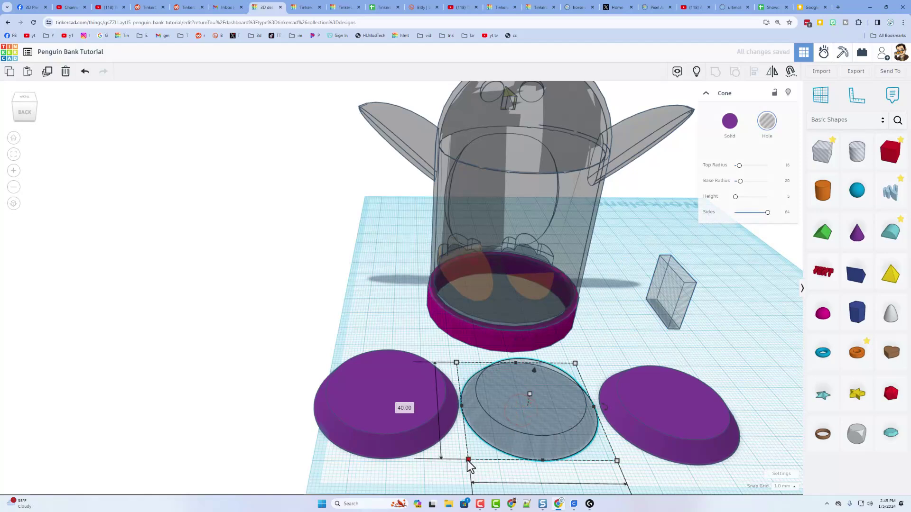
{"action": "left_click", "coordinate": [667, 314]}
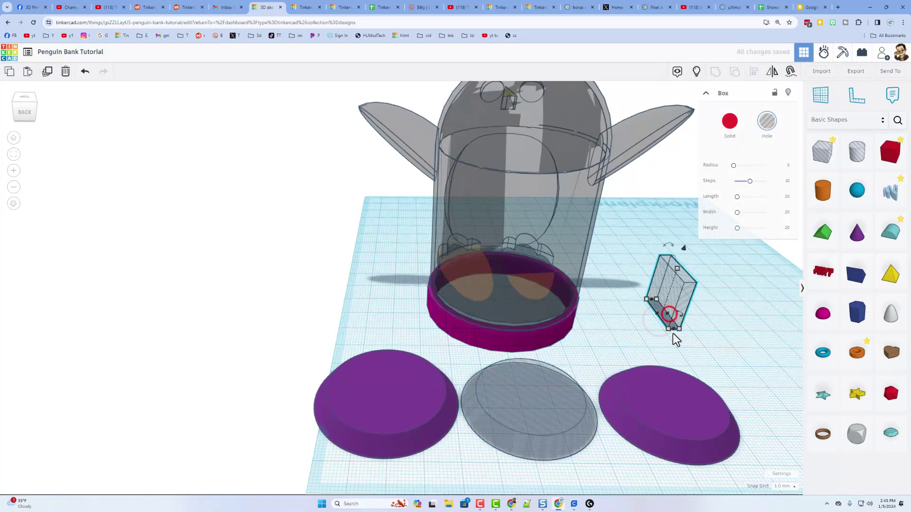
{"action": "left_click", "coordinate": [612, 312]}
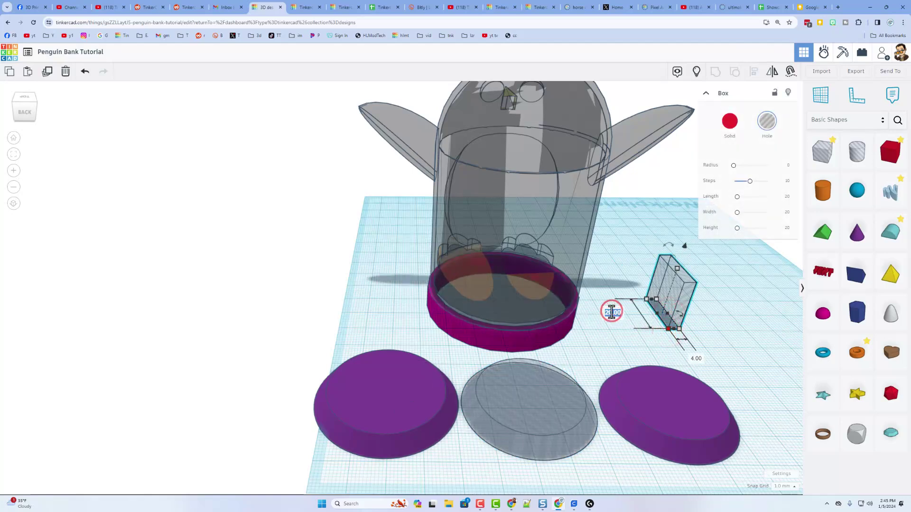
{"action": "type", "text": "40"}
{"action": "key", "text": "Return"}
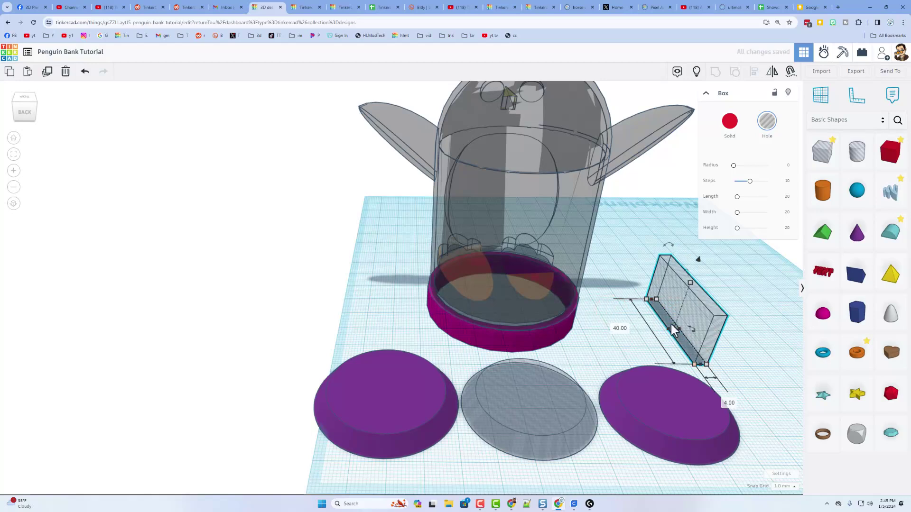
{"action": "left_click", "coordinate": [537, 406], "text": "shift"}
Align the thin box centred on the grey cone hole
{"action": "key", "text": "l"}
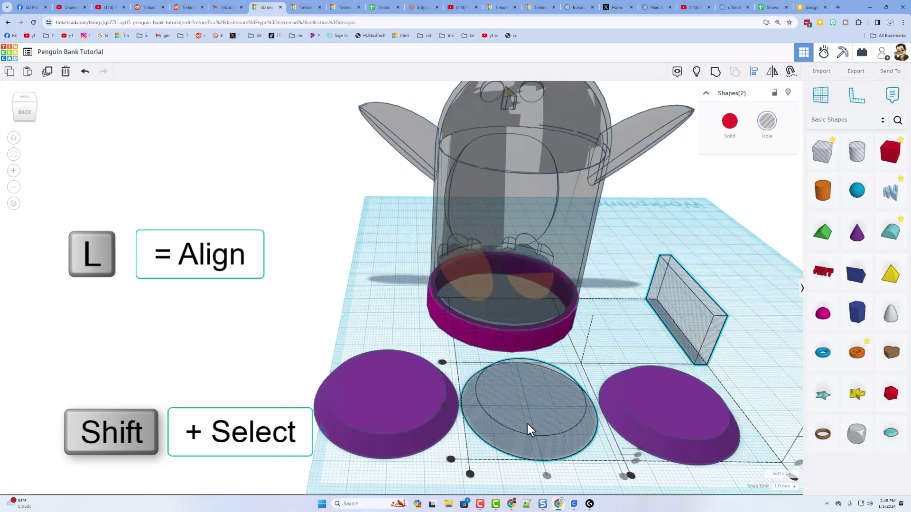
{"action": "left_click", "coordinate": [547, 476]}
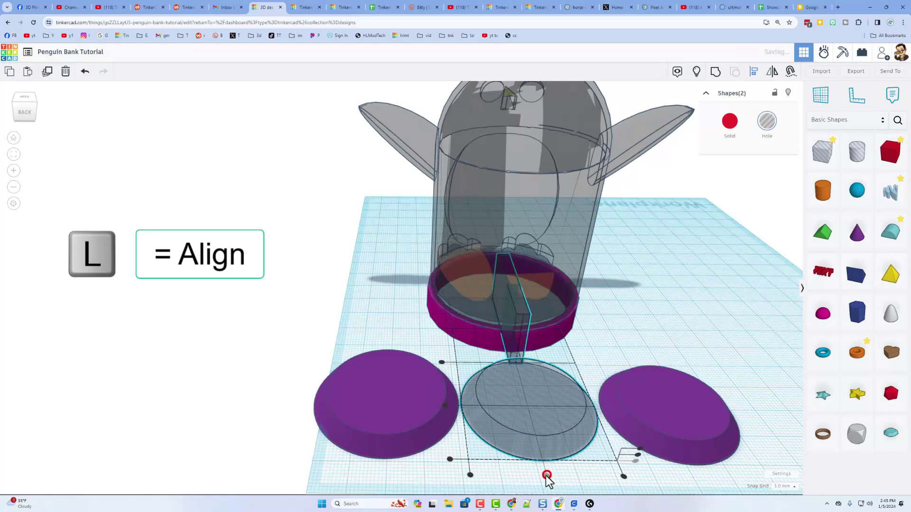
{"action": "left_click", "coordinate": [442, 405]}
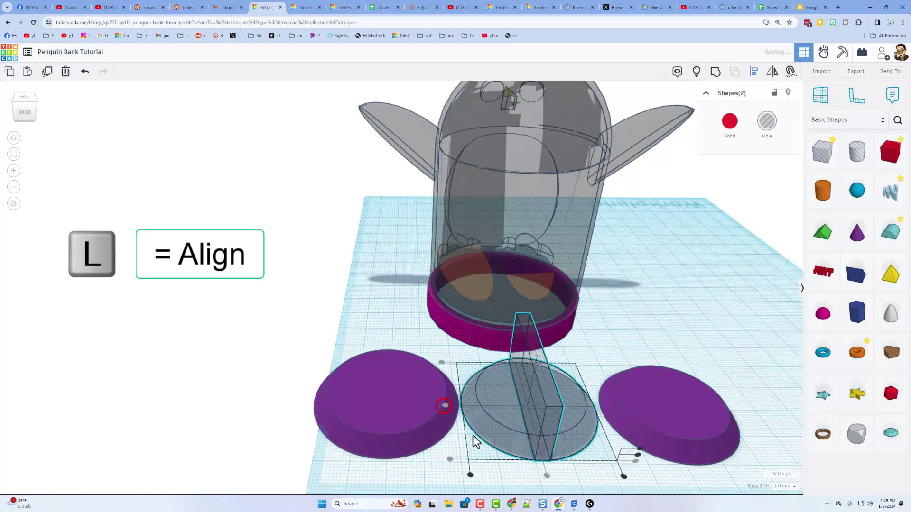
{"action": "left_click", "coordinate": [474, 443]}
Set the cone hole height to 5.1 and select it with the wedge hole
{"action": "left_click", "coordinate": [486, 391]}
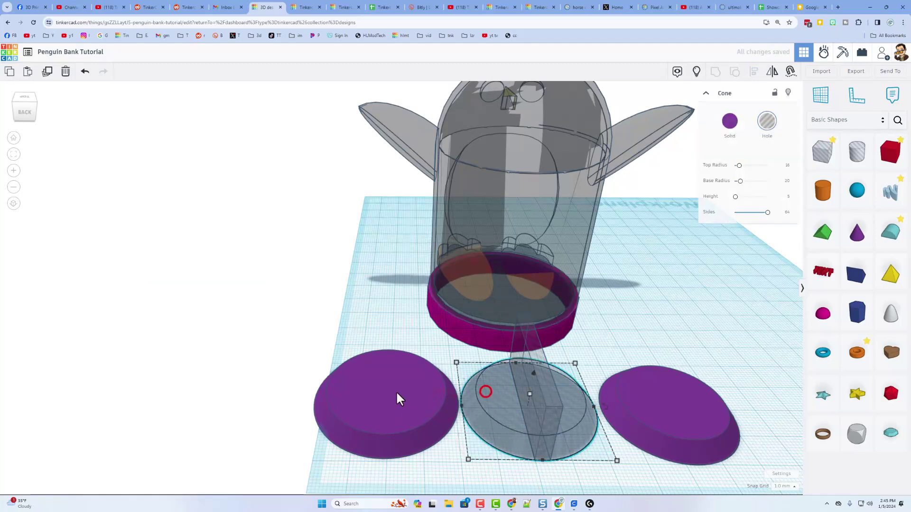
{"action": "left_click", "coordinate": [514, 401]}
{"action": "left_click", "coordinate": [529, 395]}
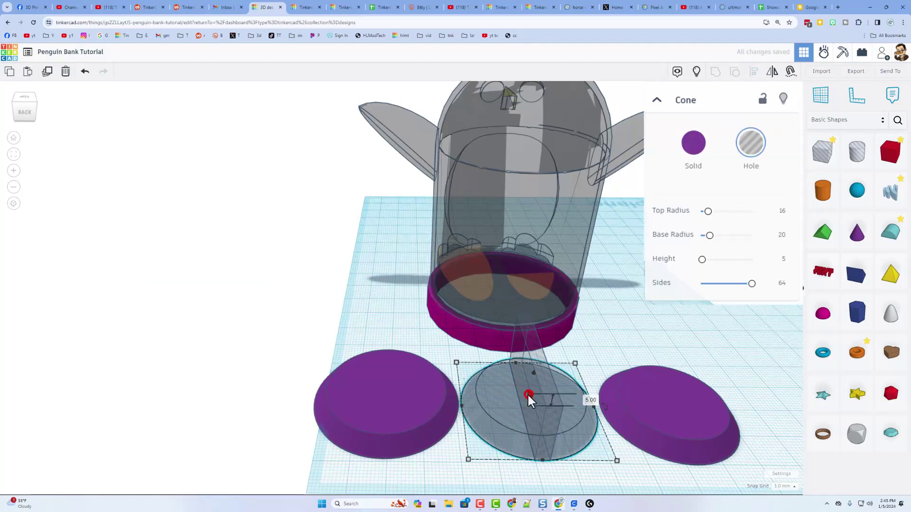
{"action": "left_click", "coordinate": [786, 258]}
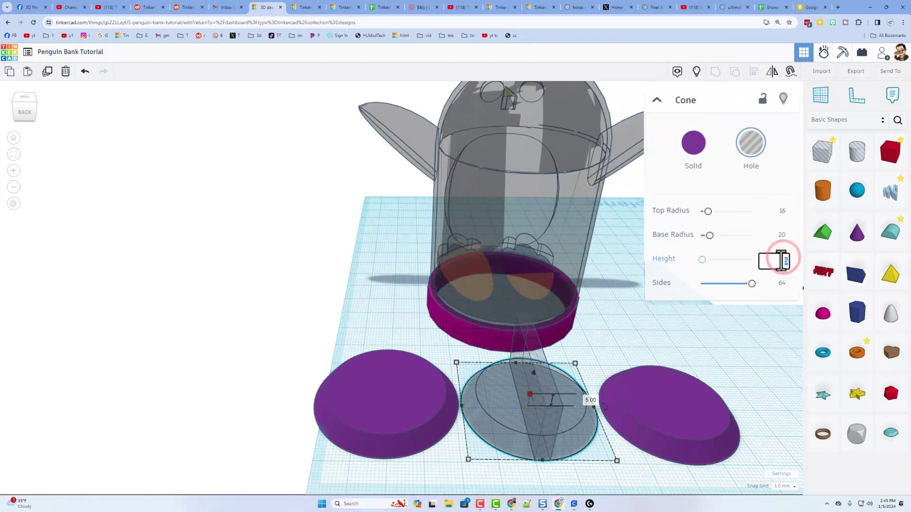
{"action": "key", "text": "Return"}
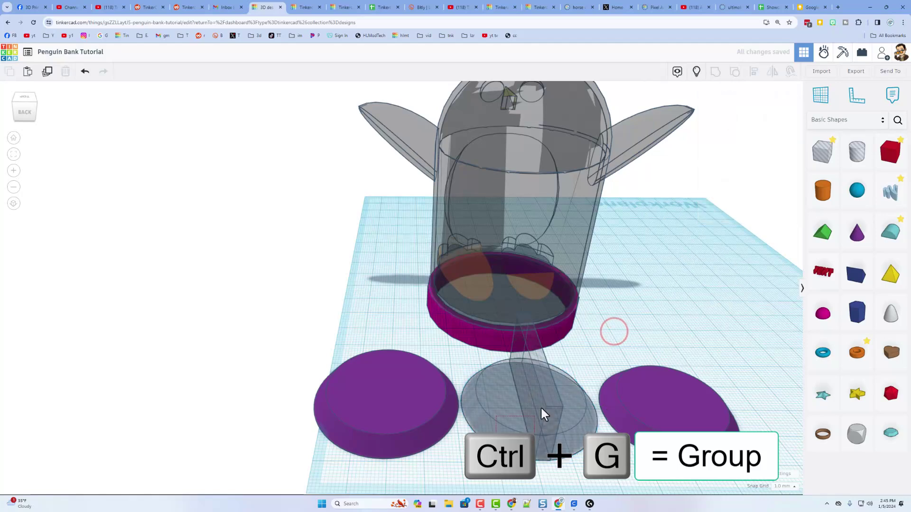
{"action": "left_click", "coordinate": [551, 397], "text": "shift"}
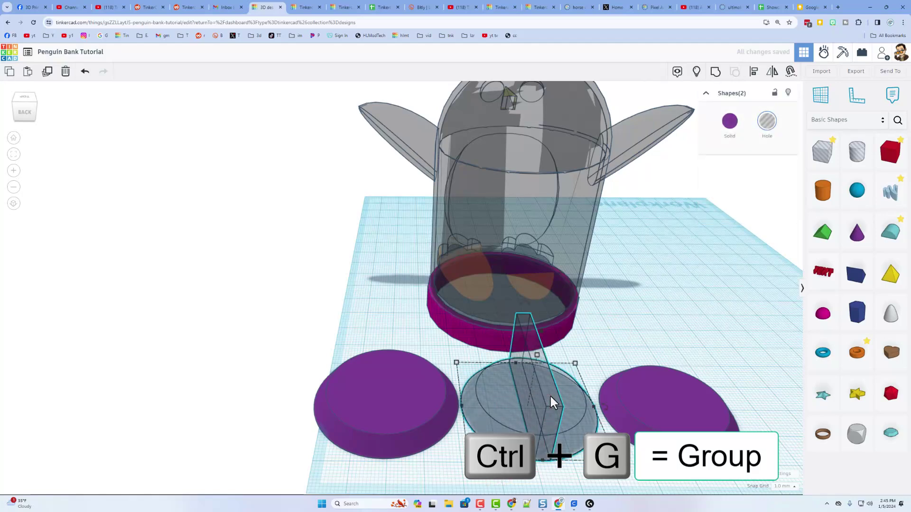
Group the cone and wedge holes into one hole
{"action": "key", "text": "ctrl+g"}
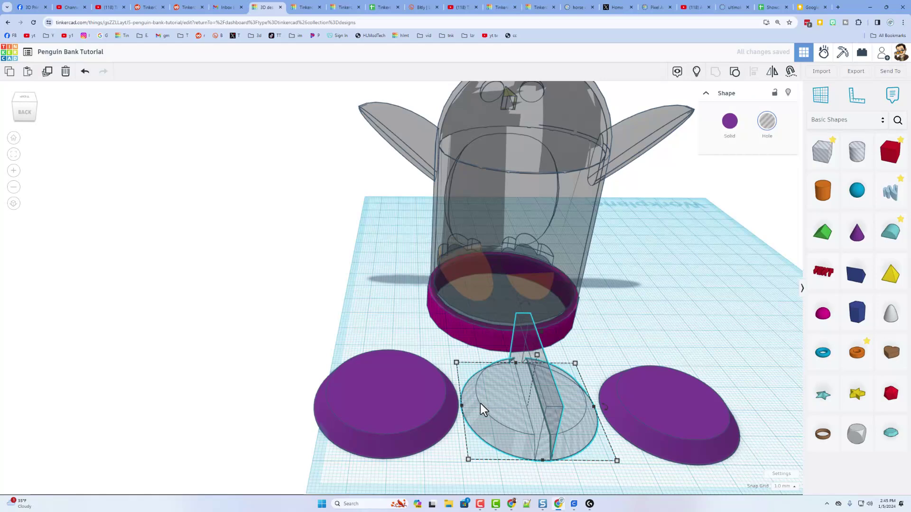
{"action": "left_click", "coordinate": [424, 408], "text": "shift"}
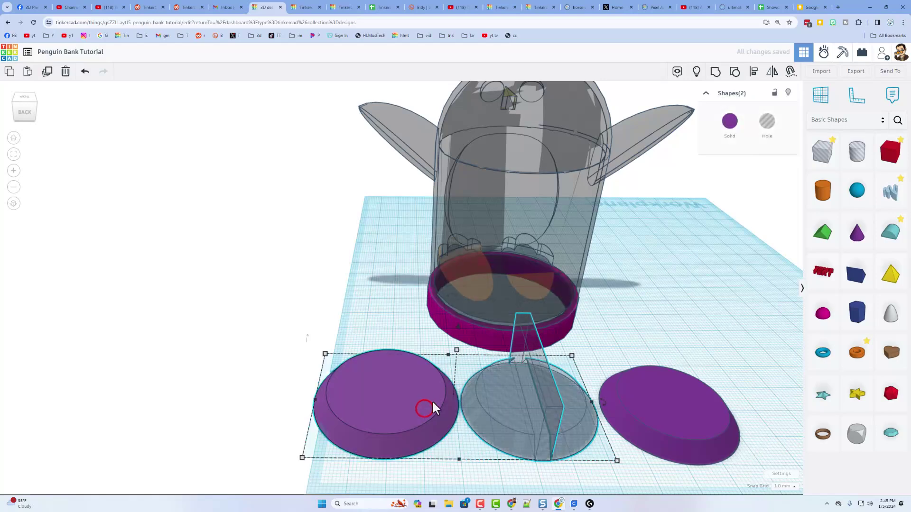
{"action": "left_click", "coordinate": [440, 320], "text": "shift"}
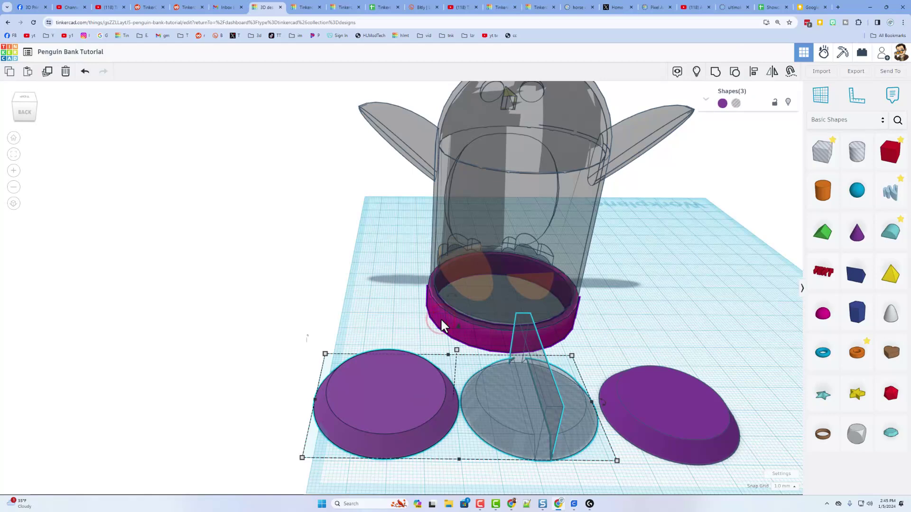
{"action": "left_click_drag", "start_coordinate": [444, 314], "coordinate": [417, 285]}
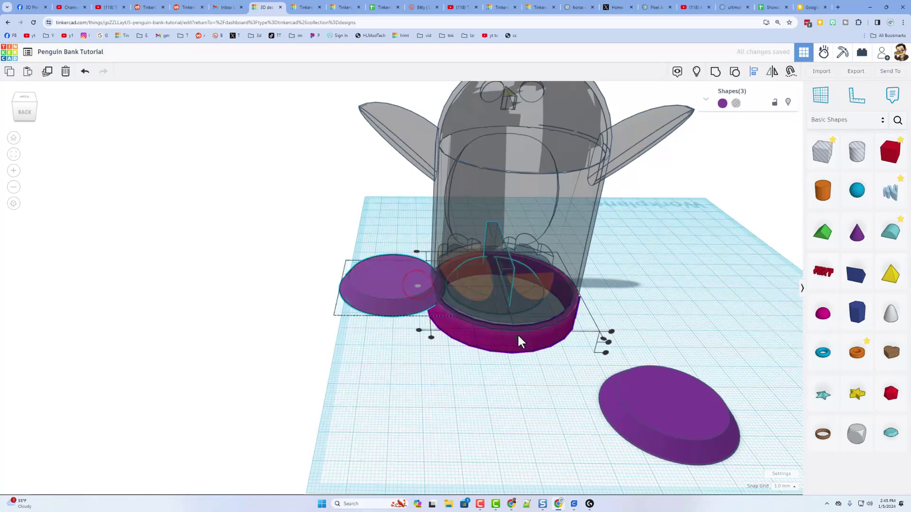
{"action": "key", "text": "ctrl+z"}
Select the magenta base ring, left purple disc and grouped holes together
{"action": "left_click", "coordinate": [602, 298]}
{"action": "right_click_drag", "start_coordinate": [603, 296], "coordinate": [600, 271]}
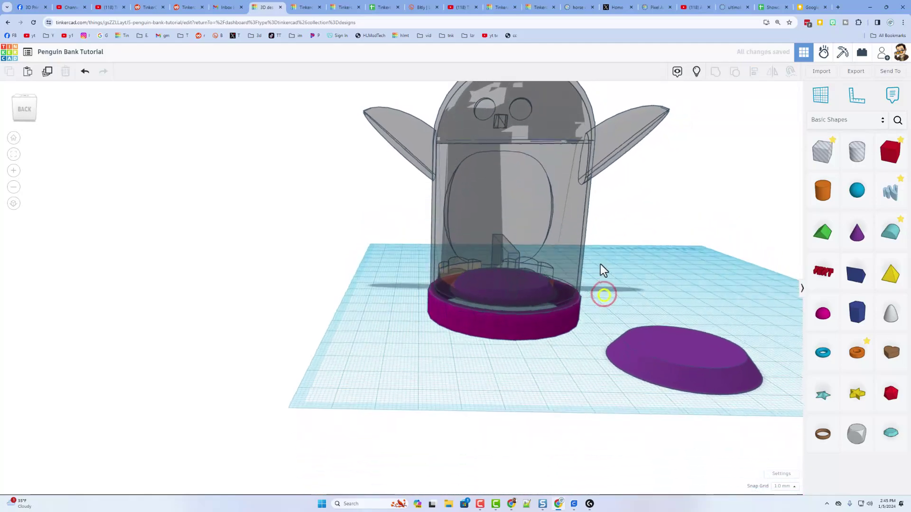
{"action": "scroll", "coordinate": [545, 321], "scroll_direction": "up", "scroll_amount": 1}
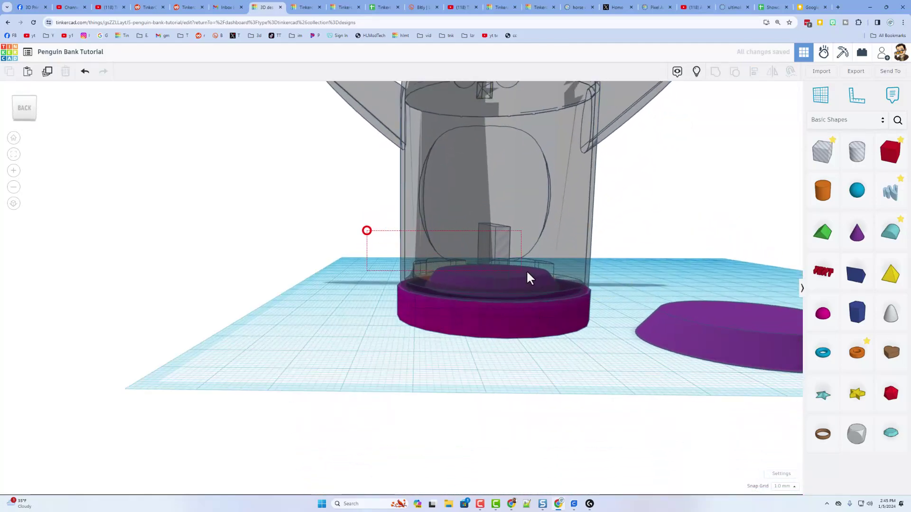
{"action": "left_click_drag", "start_coordinate": [530, 277], "coordinate": [534, 276]}
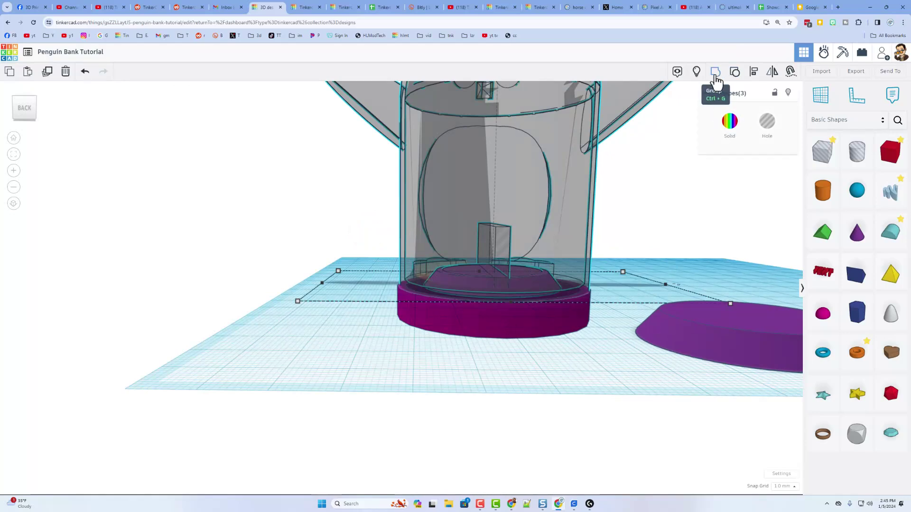
Group the base ring, purple disc and holes into one shape
{"action": "left_click", "coordinate": [716, 75]}
{"action": "scroll", "coordinate": [543, 297], "scroll_direction": "up", "scroll_amount": 1}
{"action": "right_click_drag", "start_coordinate": [529, 287], "coordinate": [456, 264]}
Set the spare right-hand purple cone's height to 5.2
{"action": "scroll", "coordinate": [502, 289], "scroll_direction": "down", "scroll_amount": 2}
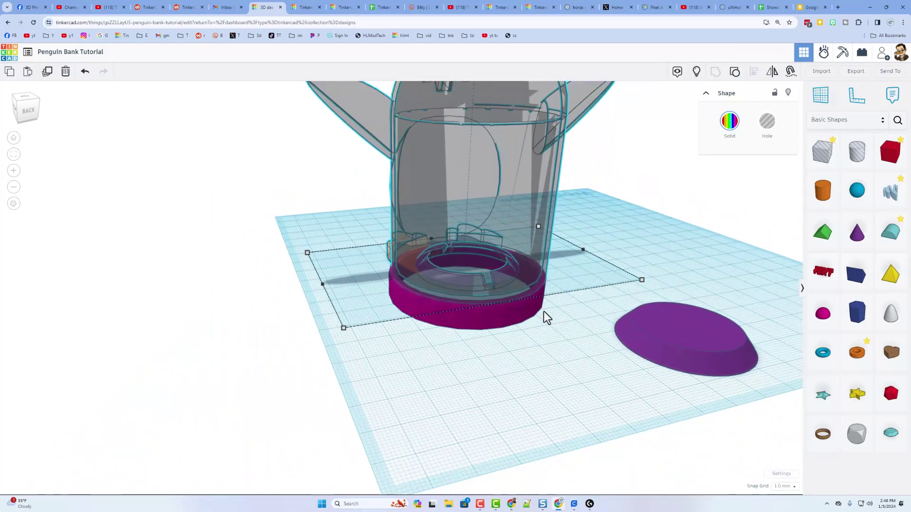
{"action": "right_click_drag", "start_coordinate": [545, 315], "coordinate": [614, 348]}
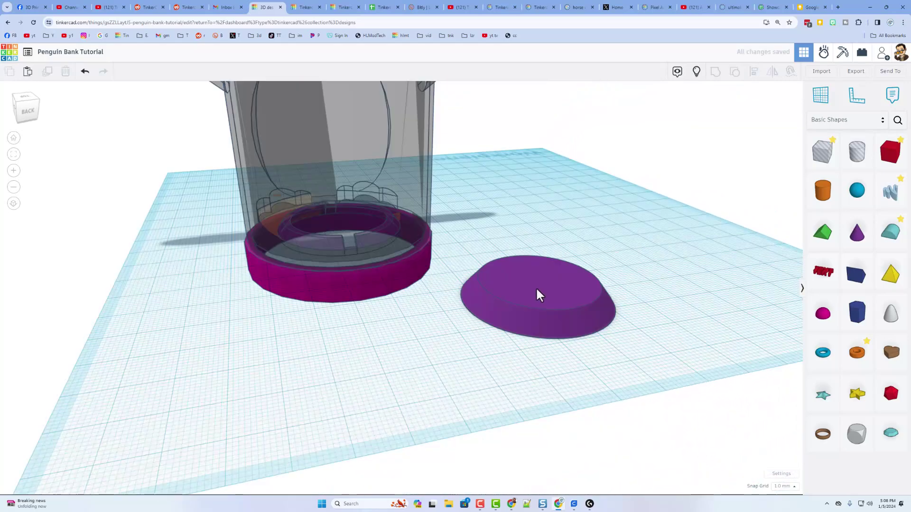
{"action": "left_click", "coordinate": [539, 295]}
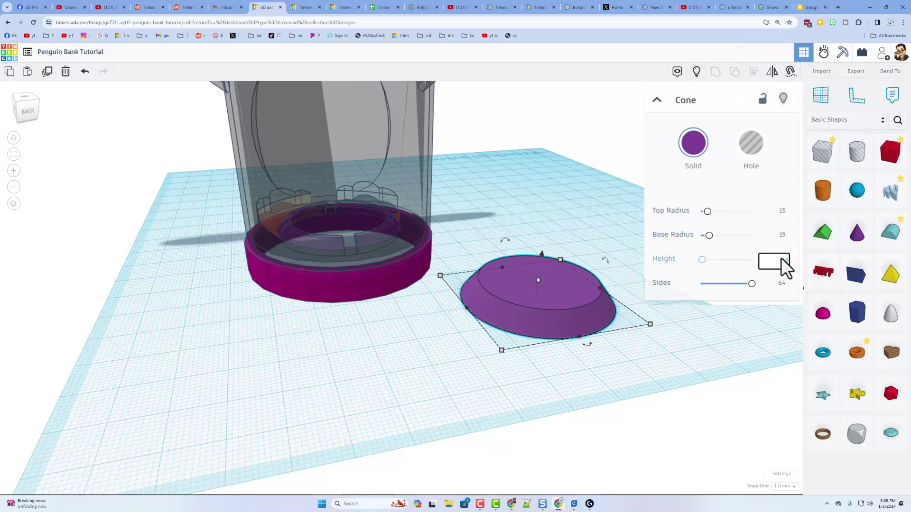
{"action": "type", "text": "5.2"}
{"action": "key", "text": "Return"}
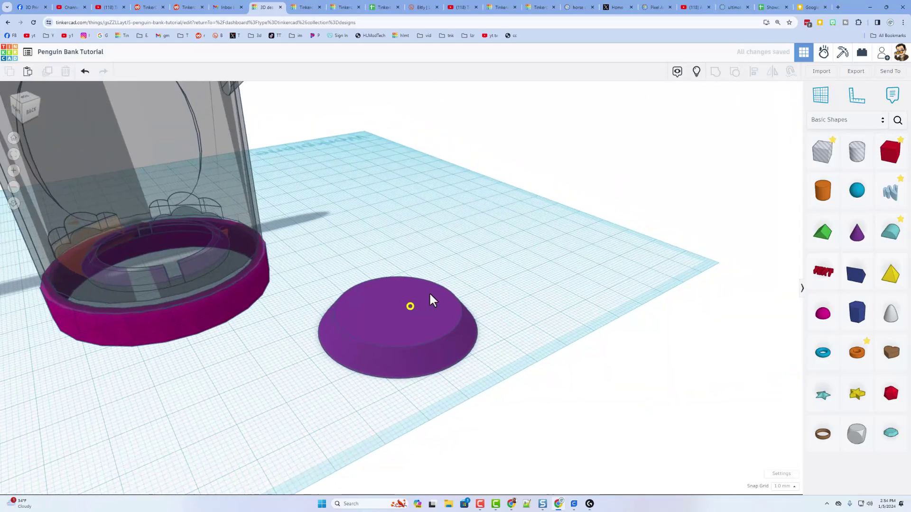
Place a box on the purple dome and size it 3.5 wide, 36 long, 2.5 tall
{"action": "right_click_drag", "start_coordinate": [431, 300], "coordinate": [410, 317]}
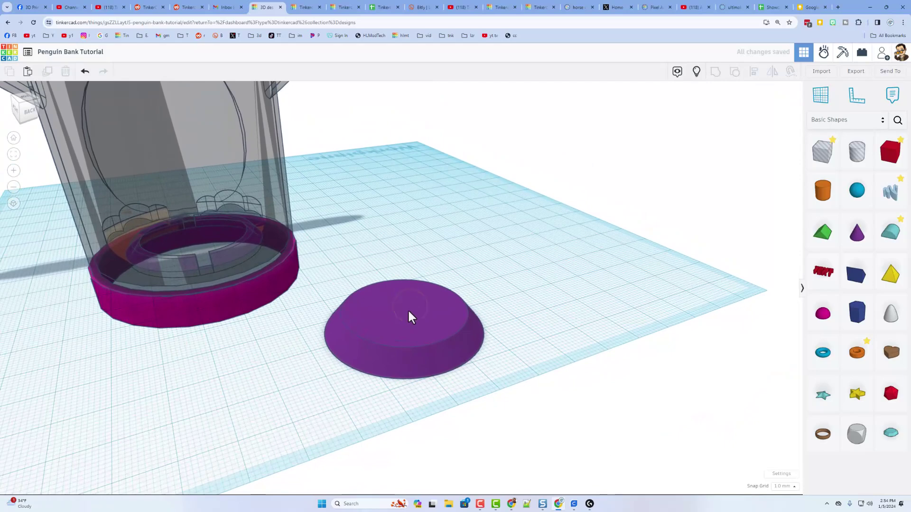
{"action": "left_click_drag", "start_coordinate": [890, 151], "coordinate": [398, 304]}
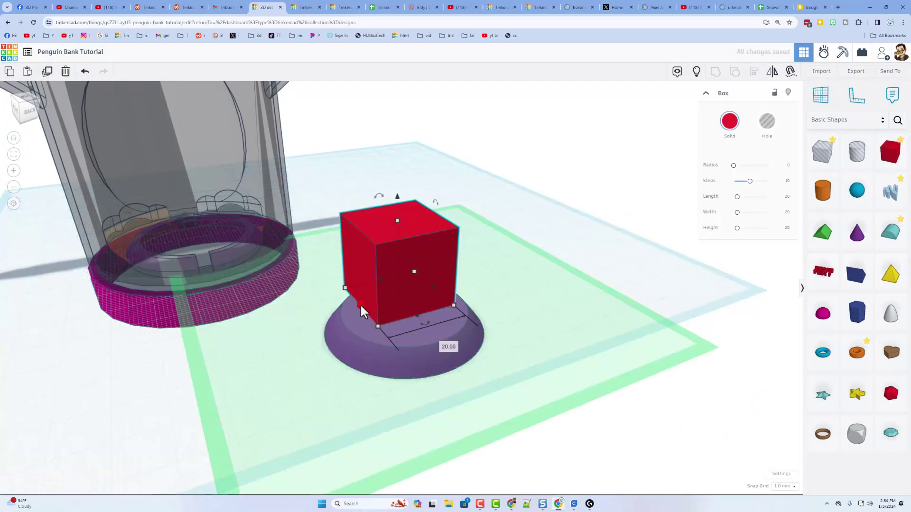
{"action": "left_click", "coordinate": [451, 348]}
{"action": "type", "text": "3"}
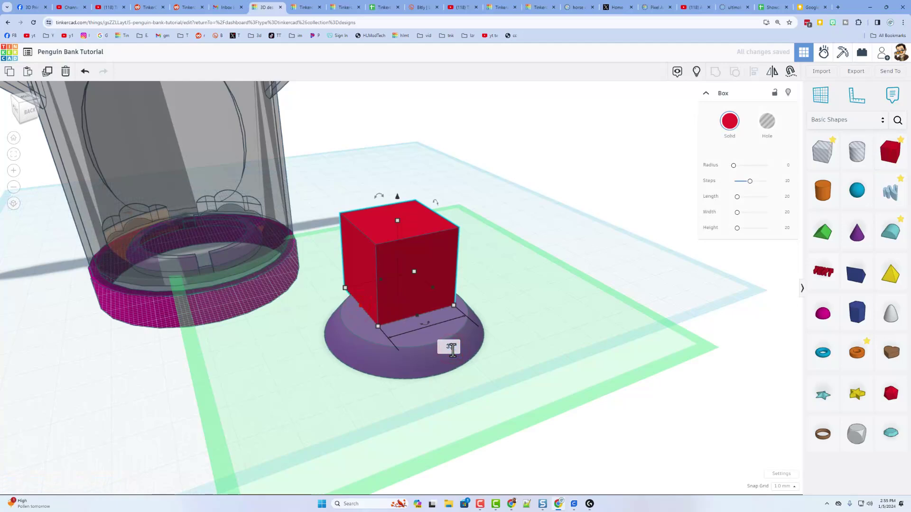
{"action": "type", "text": ".5"}
{"action": "key", "text": "Return"}
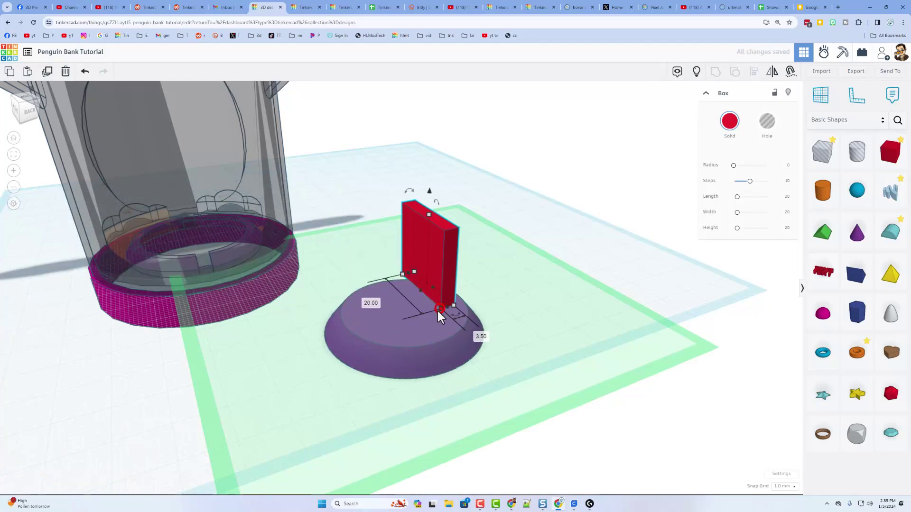
{"action": "left_click", "coordinate": [374, 303]}
{"action": "type", "text": "36"}
{"action": "key", "text": "Return"}
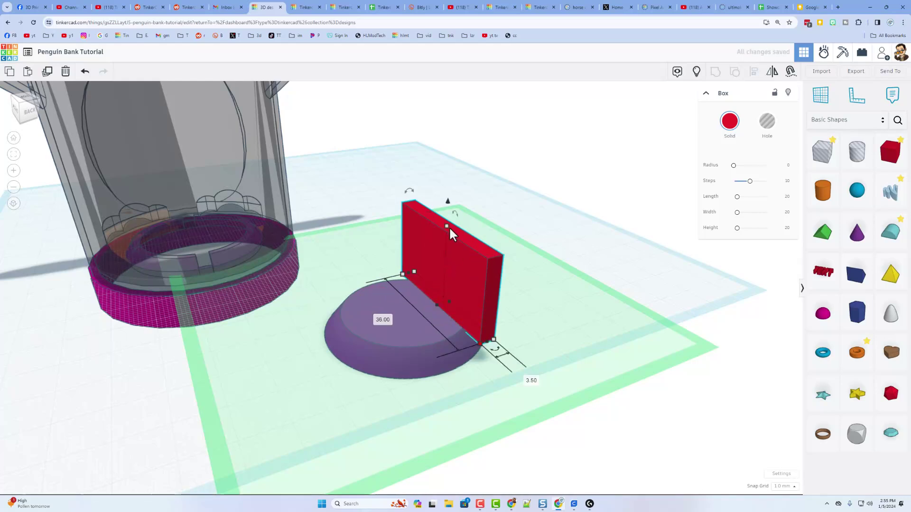
{"action": "left_click", "coordinate": [448, 228]}
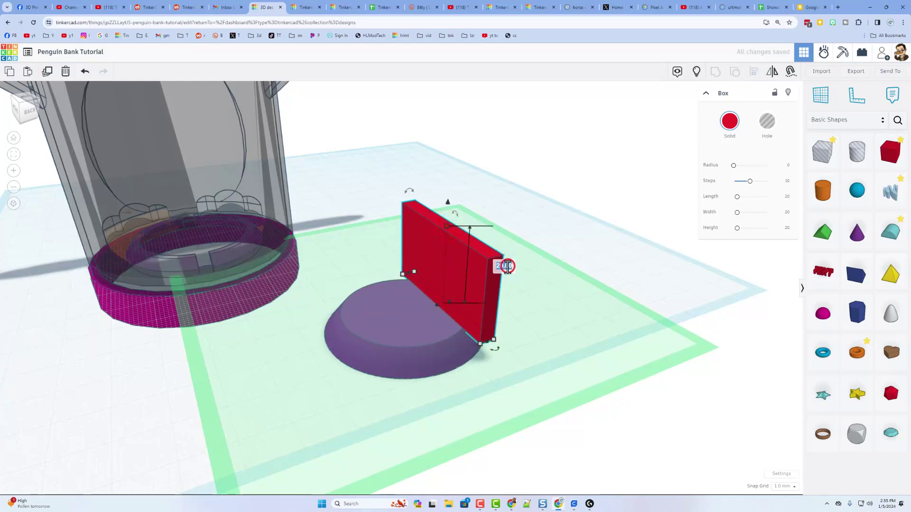
{"action": "left_click", "coordinate": [507, 268]}
{"action": "type", "text": "2.5"}
{"action": "key", "text": "Return"}
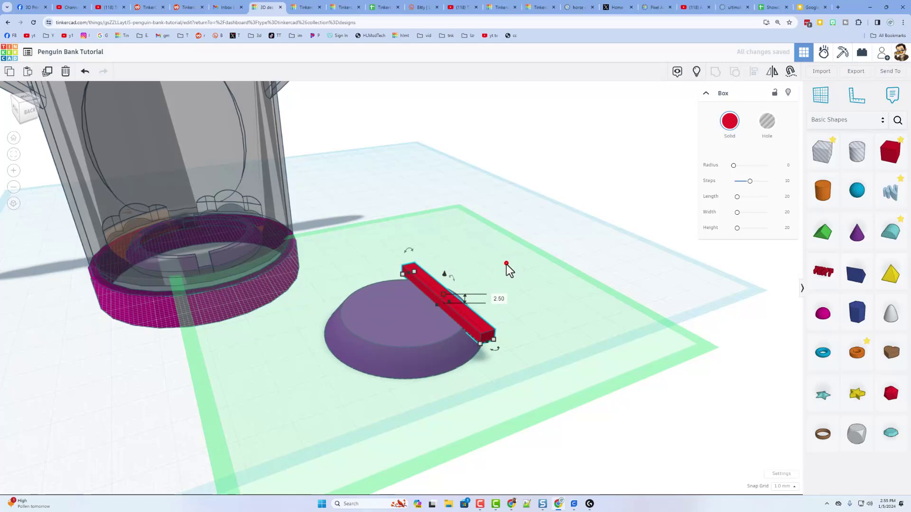
Centre the red bar on the purple dome using the align tool
{"action": "left_click", "coordinate": [358, 354], "text": "shift"}
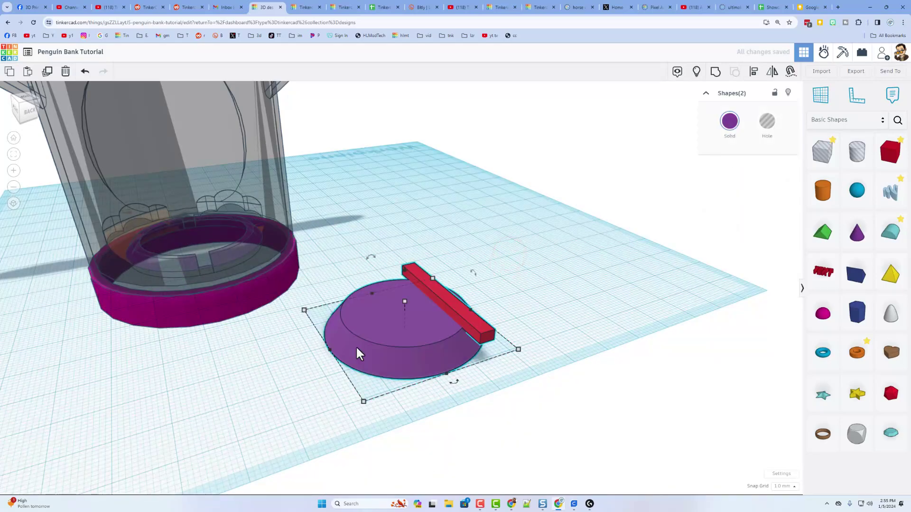
{"action": "key", "text": "l"}
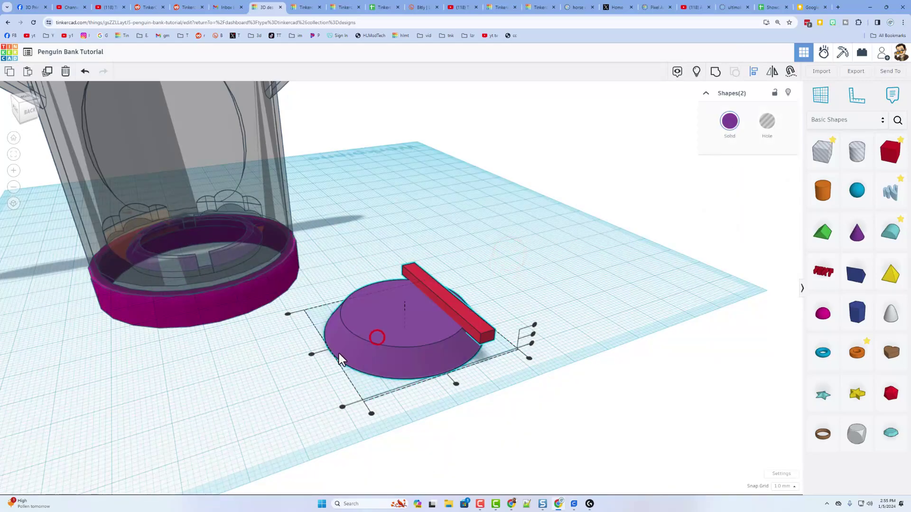
{"action": "left_click", "coordinate": [456, 384]}
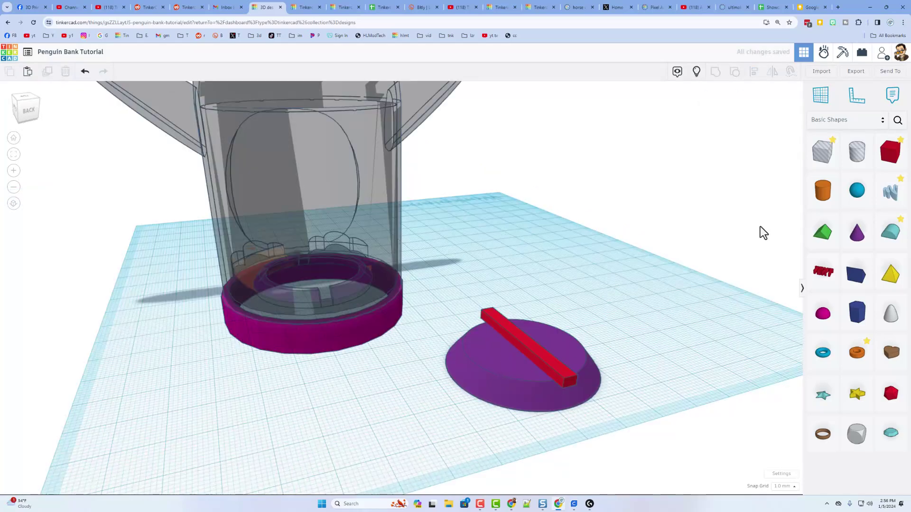
Add a cylinder hole sized 10 by 10 with a height of 3
{"action": "left_click_drag", "start_coordinate": [854, 159], "coordinate": [665, 363]}
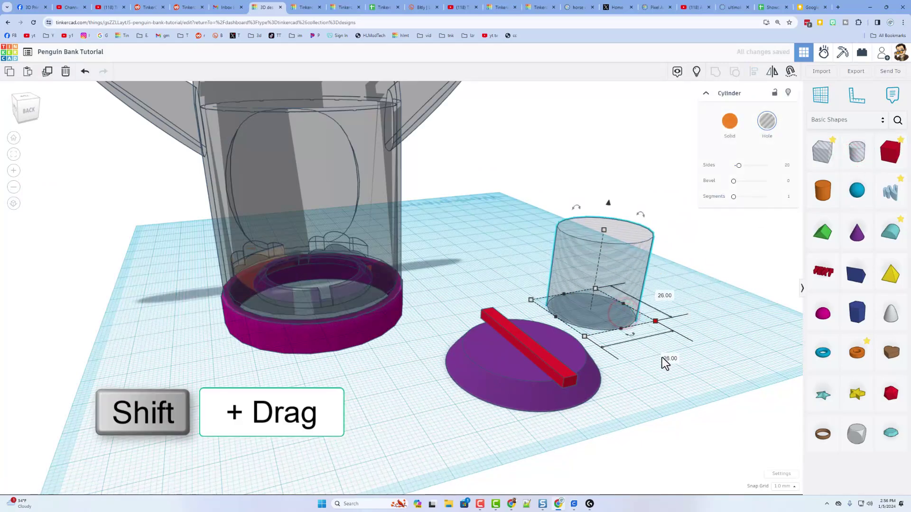
{"action": "type", "text": "10"}
{"action": "key", "text": "Return"}
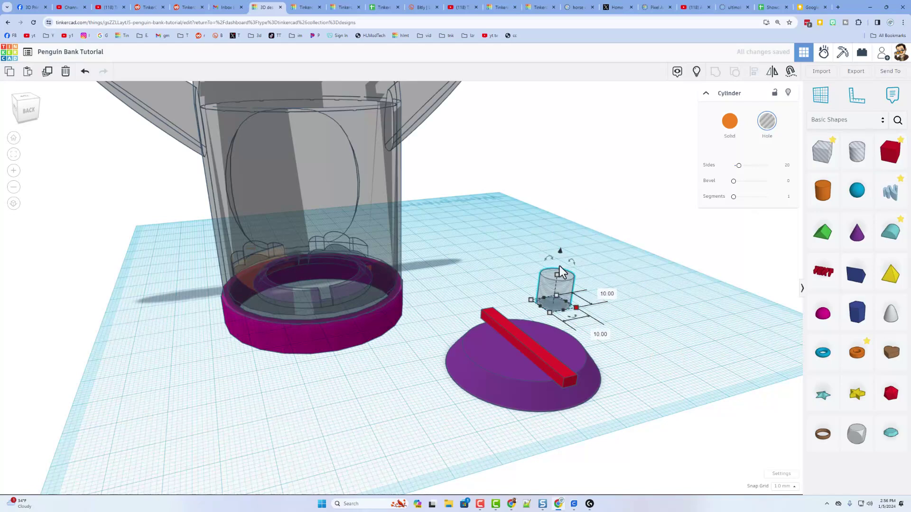
{"action": "left_click", "coordinate": [557, 278]}
{"action": "left_click", "coordinate": [608, 289]}
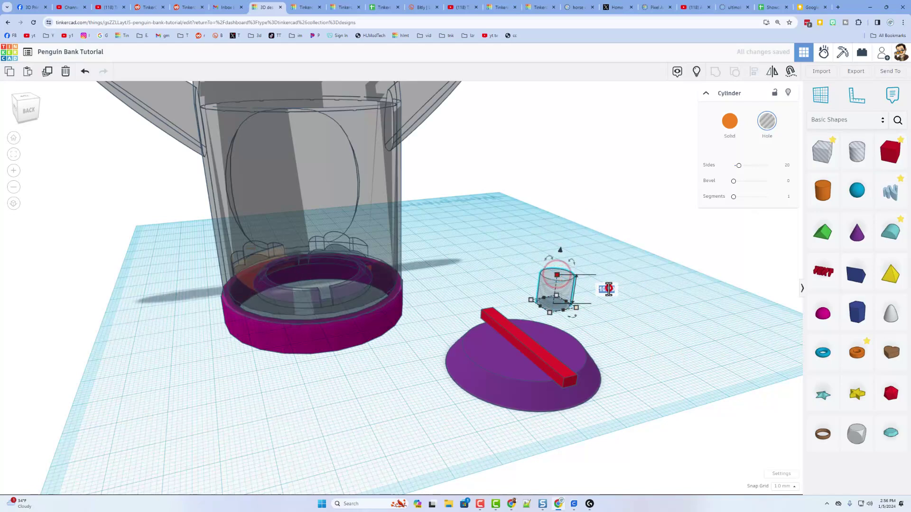
{"action": "type", "text": "3"}
{"action": "key", "text": "Return"}
Duplicate the cylinder hole and nudge the copy beside the original
{"action": "left_click", "coordinate": [619, 276]}
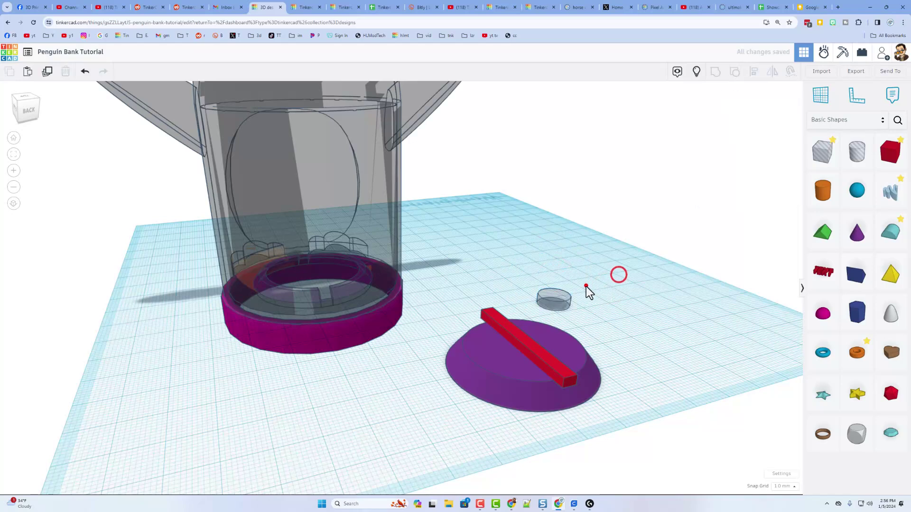
{"action": "left_click", "coordinate": [563, 299]}
{"action": "key", "text": "ctrl+d"}
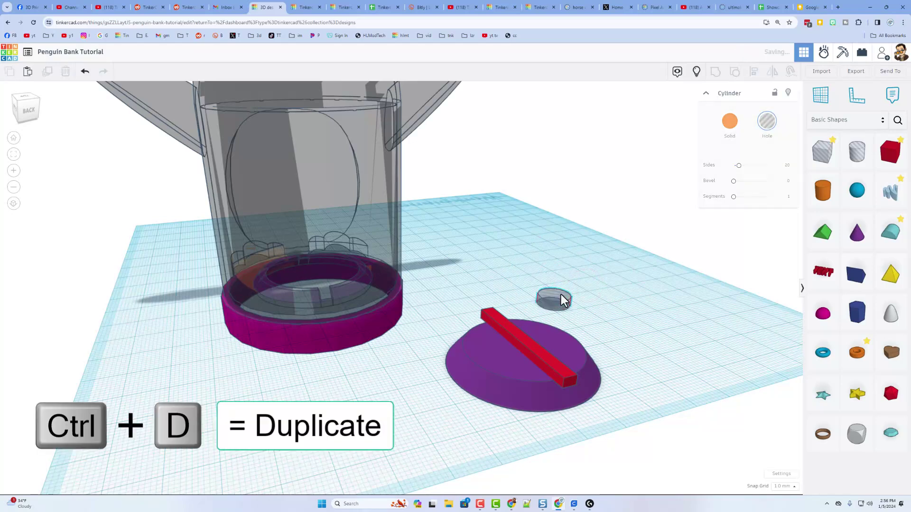
{"action": "key", "text": "shift+Down"}
{"action": "key", "text": "shift+Down"}
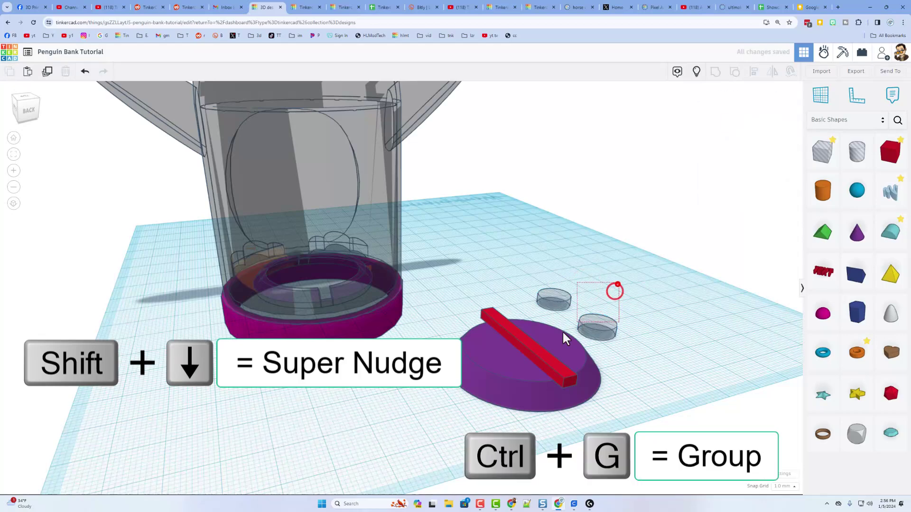
Group the two holes and centre them on the purple base and bar
{"action": "left_click", "coordinate": [554, 299], "text": "shift"}
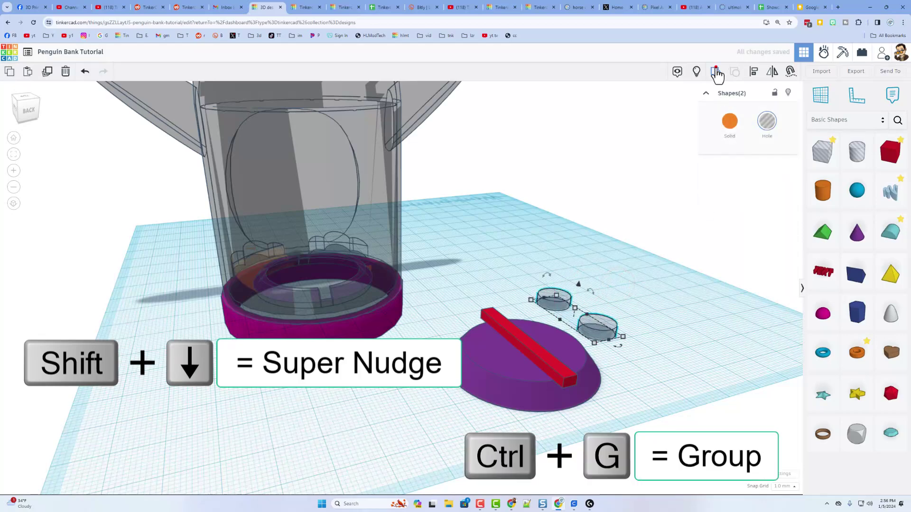
{"action": "left_click", "coordinate": [717, 72]}
{"action": "left_click_drag", "start_coordinate": [631, 282], "coordinate": [517, 383]}
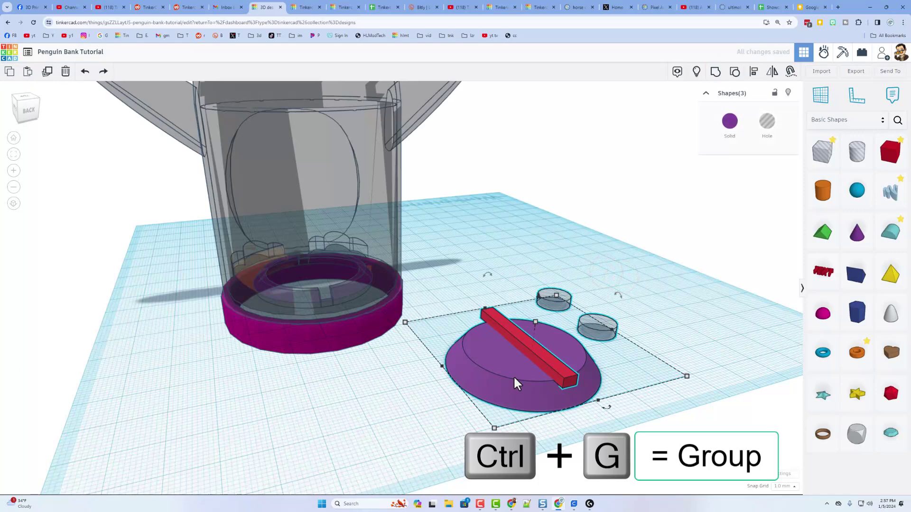
{"action": "key", "text": "l"}
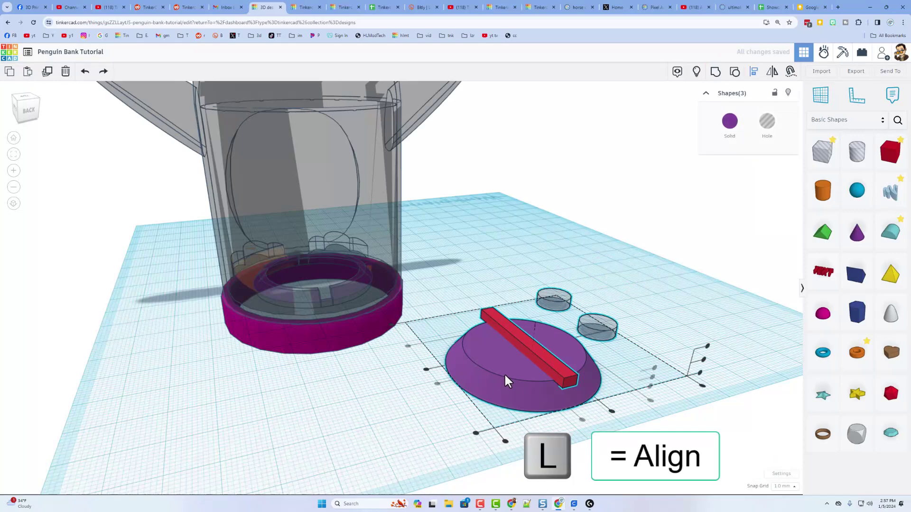
{"action": "left_click", "coordinate": [437, 384]}
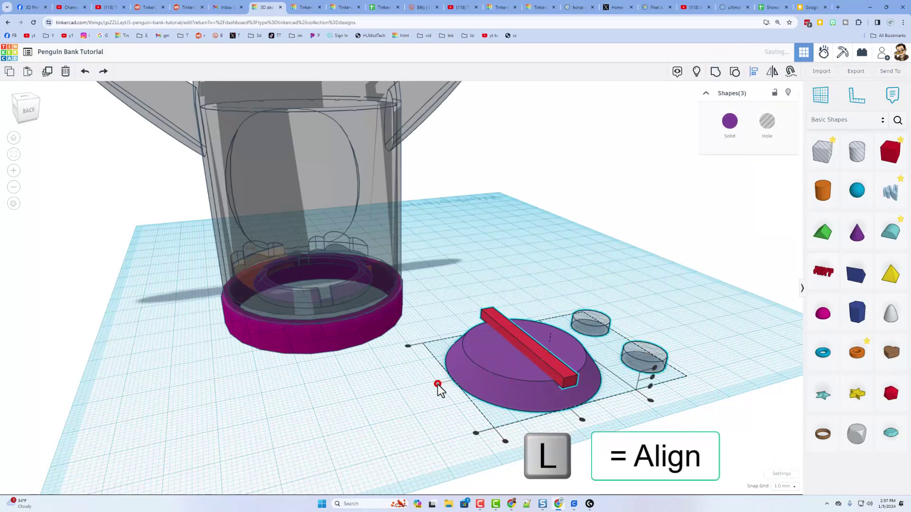
{"action": "left_click", "coordinate": [581, 421]}
Group base, bar and holes into one plug and mirror it upside down
{"action": "left_click", "coordinate": [564, 423]}
{"action": "left_click_drag", "start_coordinate": [622, 299], "coordinate": [501, 406]}
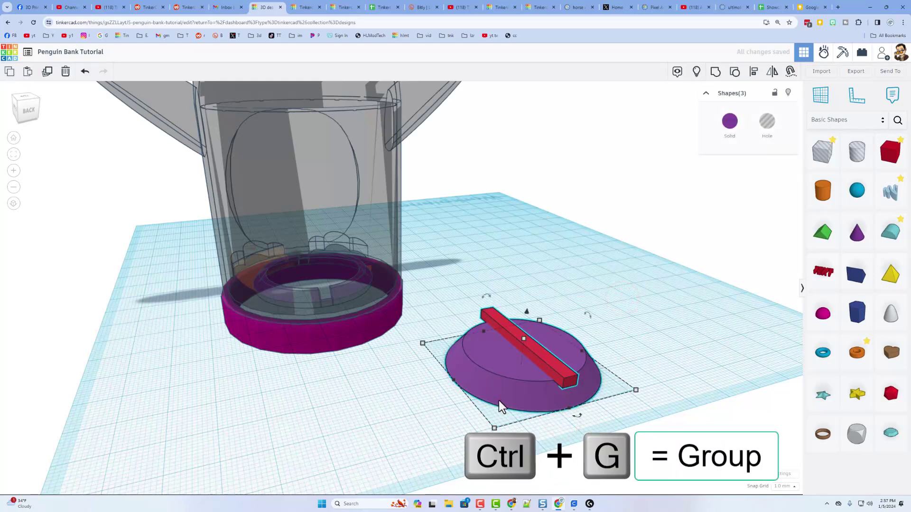
{"action": "key", "text": "ctrl+g"}
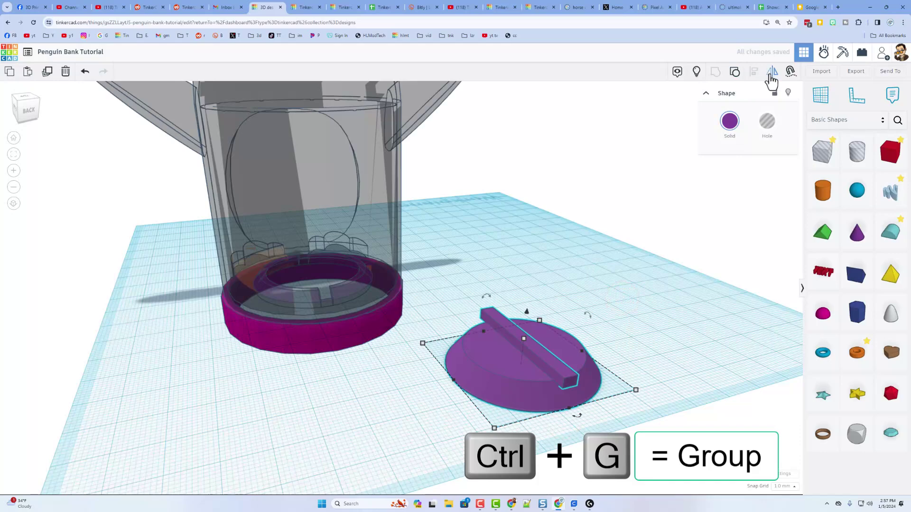
{"action": "left_click", "coordinate": [771, 74]}
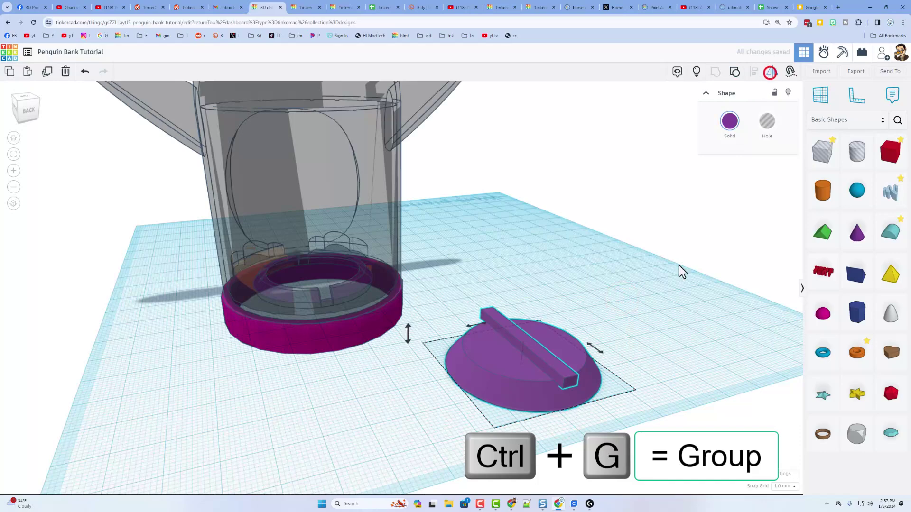
{"action": "left_click", "coordinate": [409, 334]}
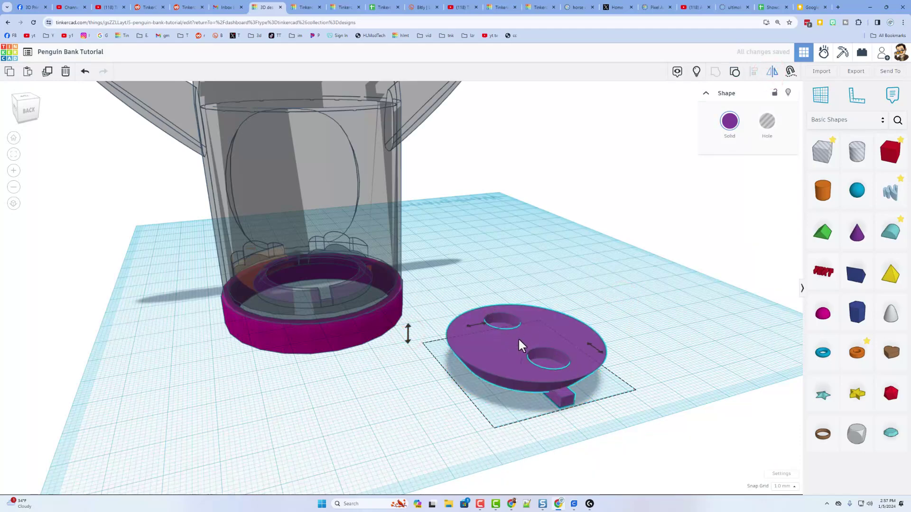
{"action": "mouse_move", "coordinate": [521, 345]}
{"action": "right_mouse_down"}
{"action": "mouse_move", "coordinate": [522, 375]}
{"action": "mouse_move", "coordinate": [524, 349]}
{"action": "mouse_move", "coordinate": [528, 360]}
{"action": "right_mouse_up"}
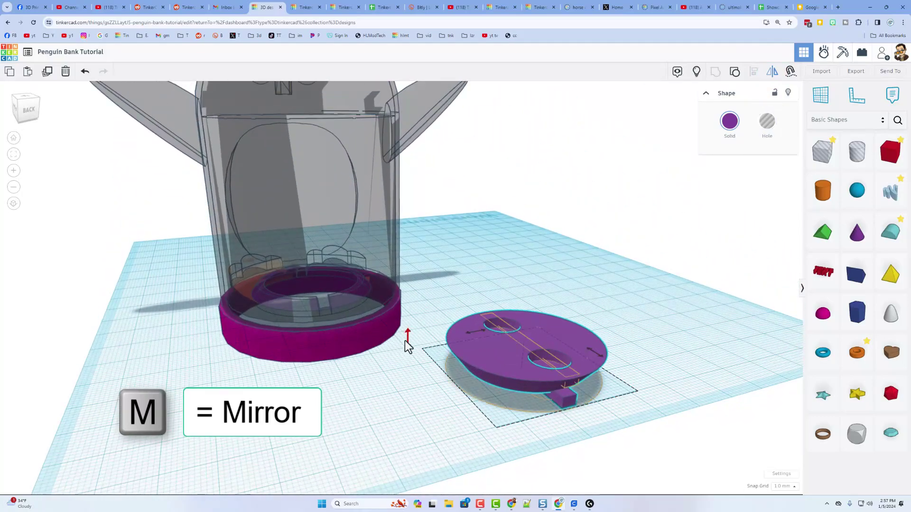
Flip the plug back upright and colour it yellow
{"action": "left_click", "coordinate": [408, 339]}
{"action": "left_click", "coordinate": [433, 368]}
{"action": "left_click", "coordinate": [495, 367]}
{"action": "left_click", "coordinate": [734, 122]}
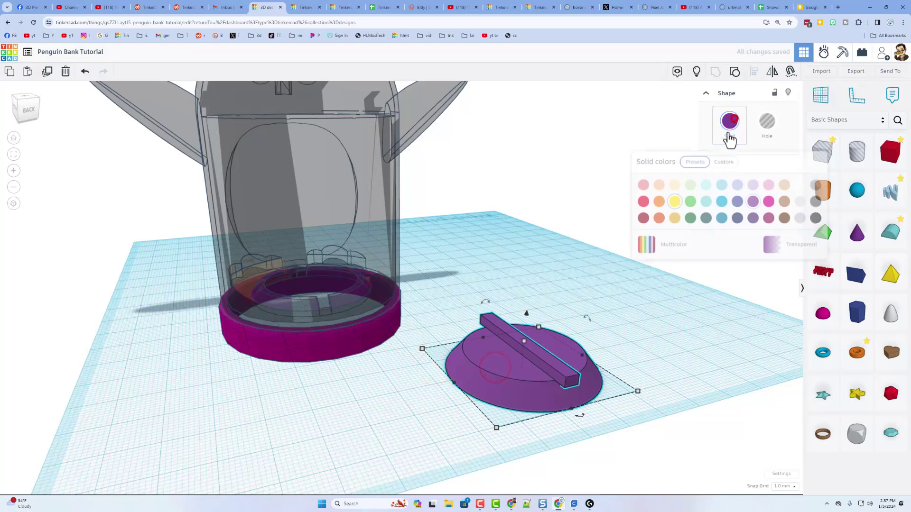
{"action": "left_click", "coordinate": [676, 205]}
Centre the yellow plug inside the magenta base ring on both axes
{"action": "left_click", "coordinate": [477, 296]}
{"action": "left_click", "coordinate": [477, 371], "text": "shift"}
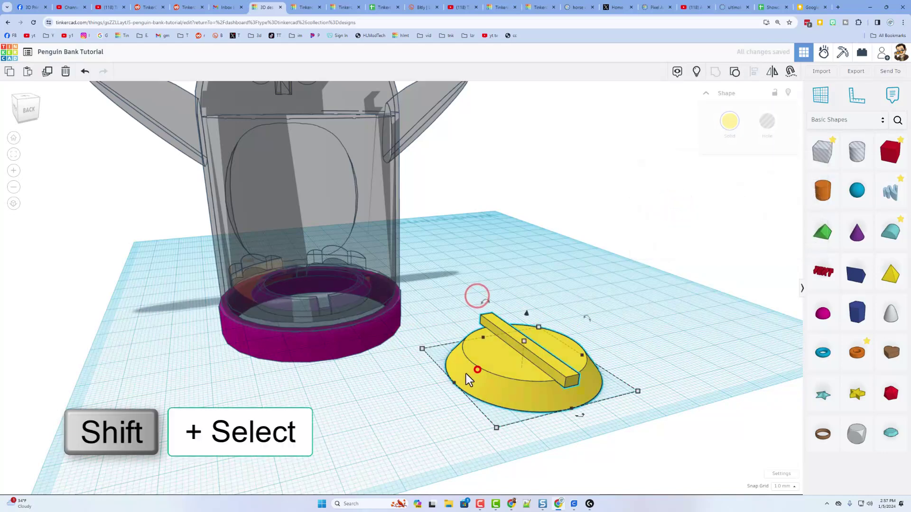
{"action": "left_click", "coordinate": [316, 357], "text": "shift"}
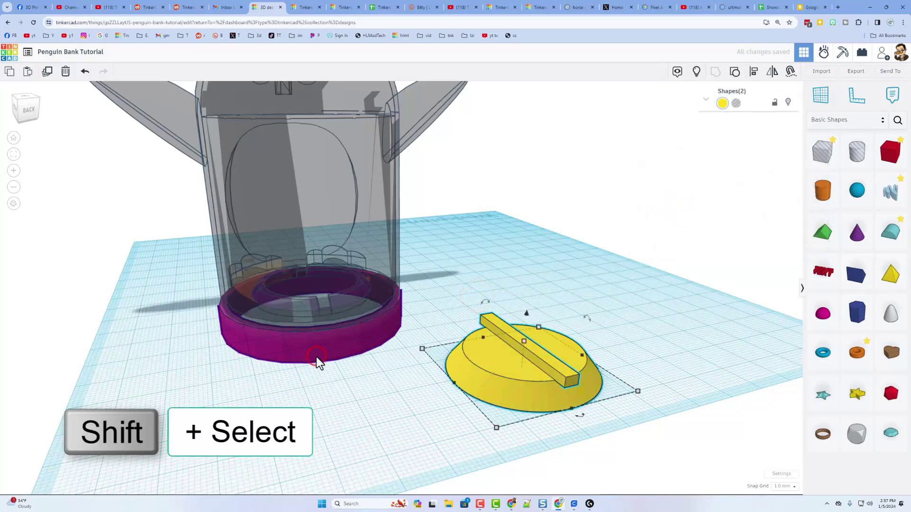
{"action": "left_click", "coordinate": [265, 340], "text": "shift"}
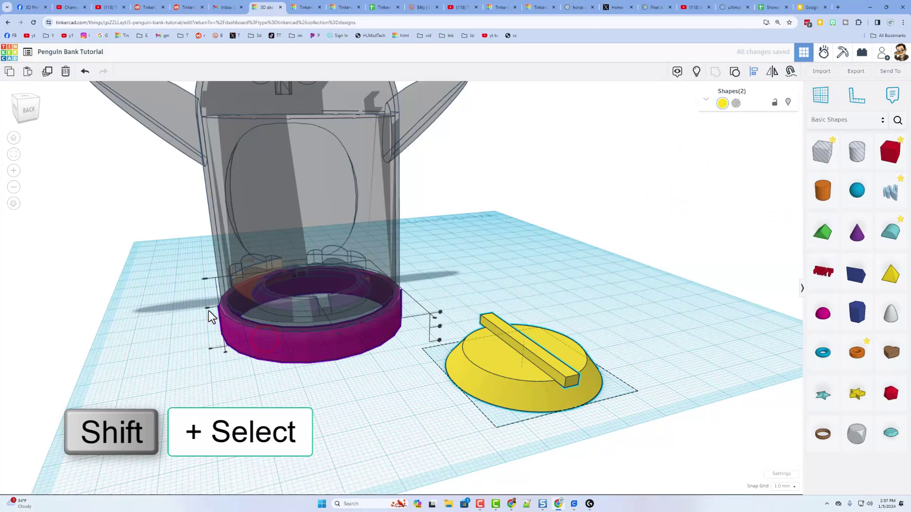
{"action": "left_click", "coordinate": [207, 308]}
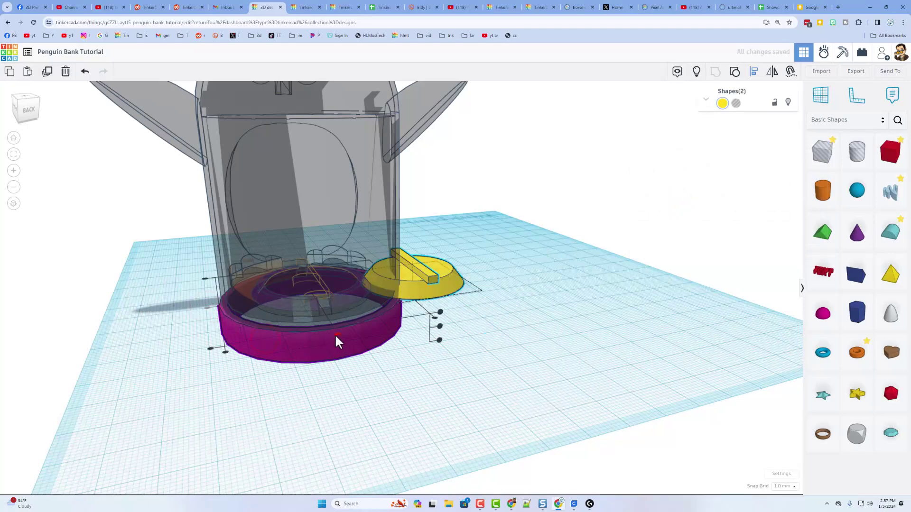
{"action": "left_click", "coordinate": [337, 342]}
{"action": "left_click", "coordinate": [347, 386]}
{"action": "scroll", "coordinate": [332, 341], "scroll_direction": "up", "scroll_amount": 4}
{"action": "scroll", "coordinate": [314, 284], "scroll_direction": "up", "scroll_amount": 5}
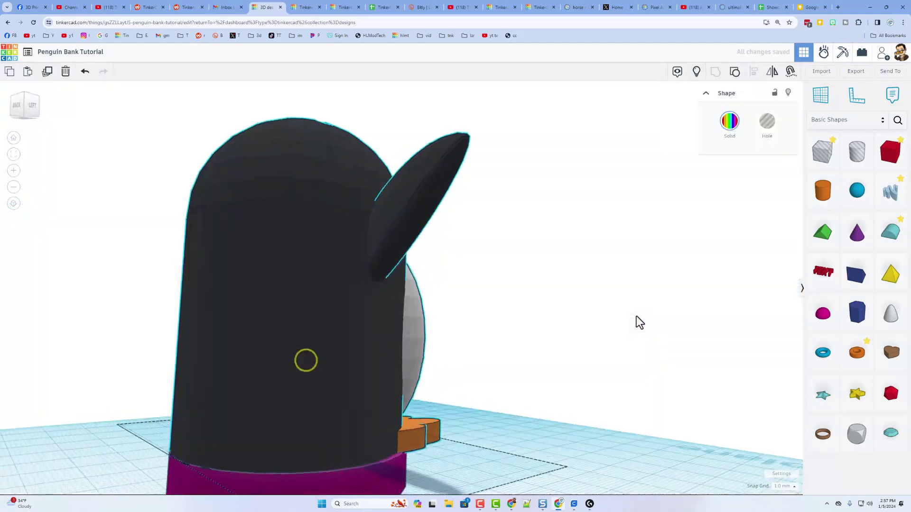
Orbit to the penguin's front and pan it into the centre of the view
{"action": "right_click_drag", "start_coordinate": [637, 322], "coordinate": [277, 352]}
{"action": "middle_click_drag", "start_coordinate": [616, 387], "coordinate": [560, 390]}
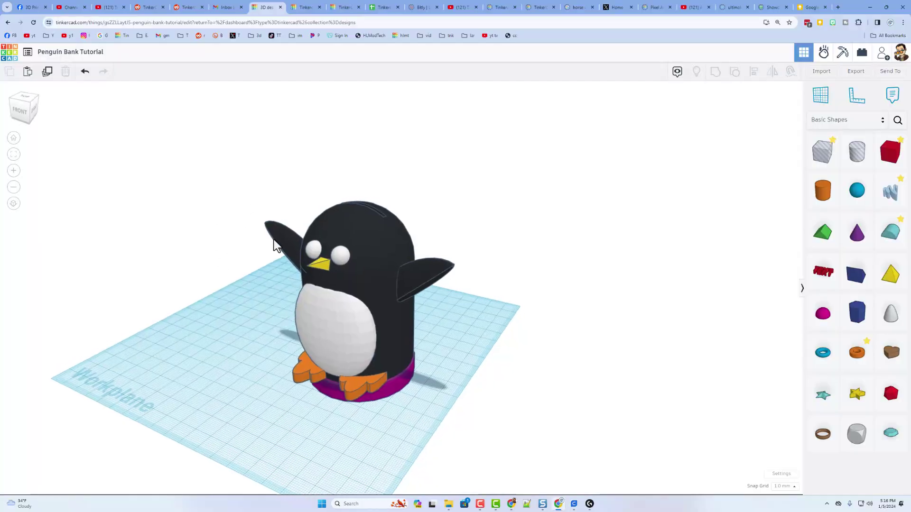
Orbit around the finished penguin, turning it slightly left for a frontal view
{"action": "right_click_drag", "start_coordinate": [331, 232], "coordinate": [266, 232]}
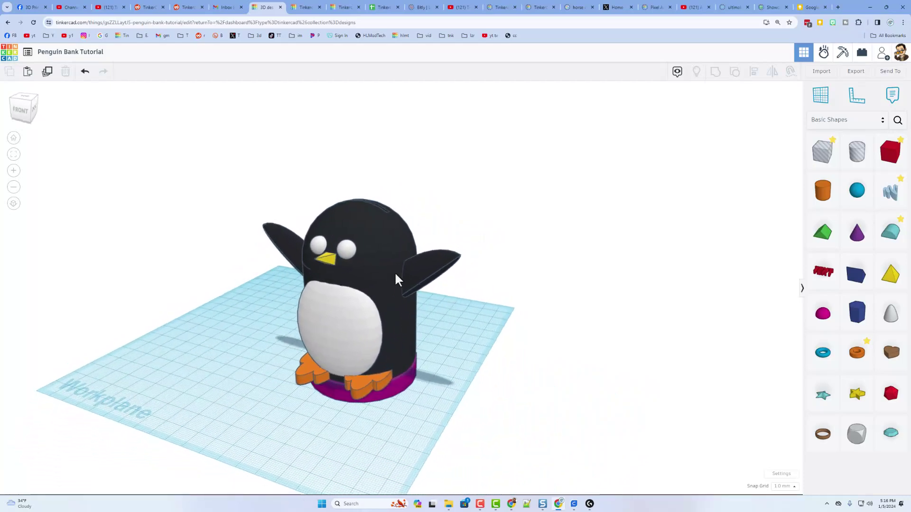
{"action": "right_click_drag", "start_coordinate": [479, 302], "coordinate": [450, 309]}
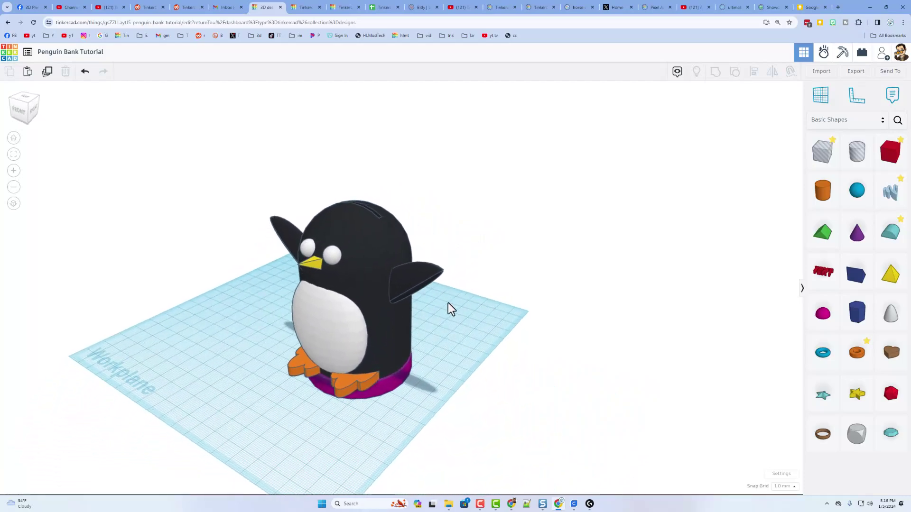